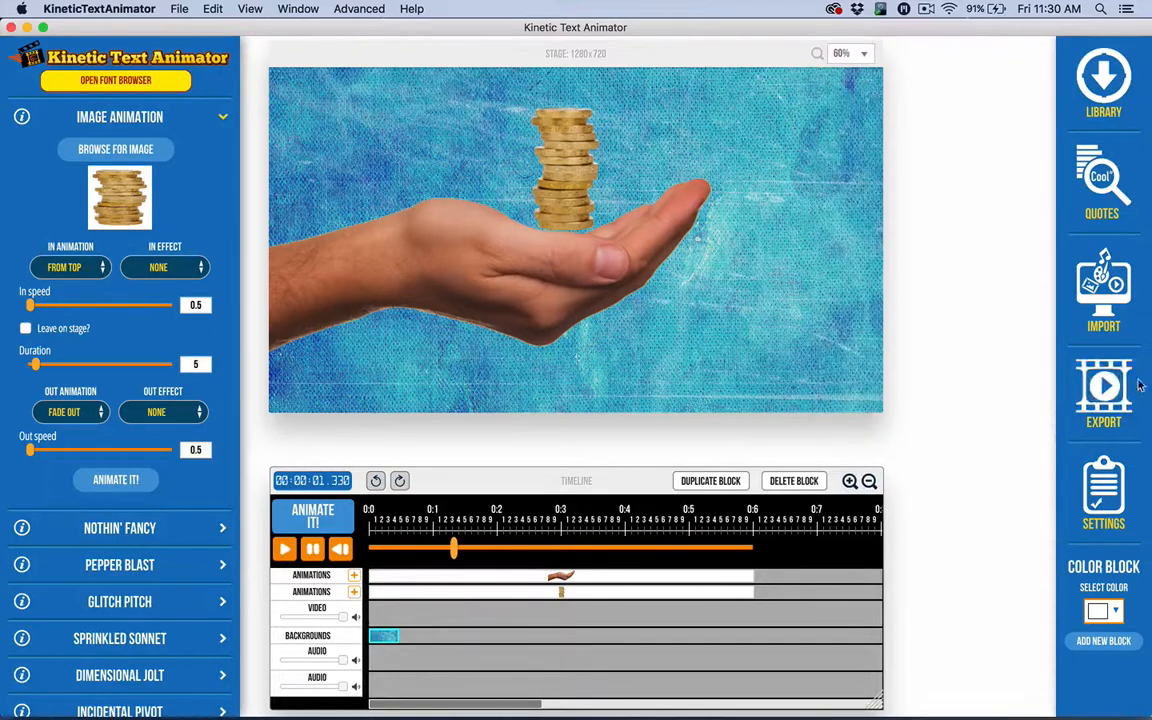
Start an MP4 export of the animation and replace only the base file name with "lkjasdfl", keeping the .mp4 extension.
click(1104, 392)
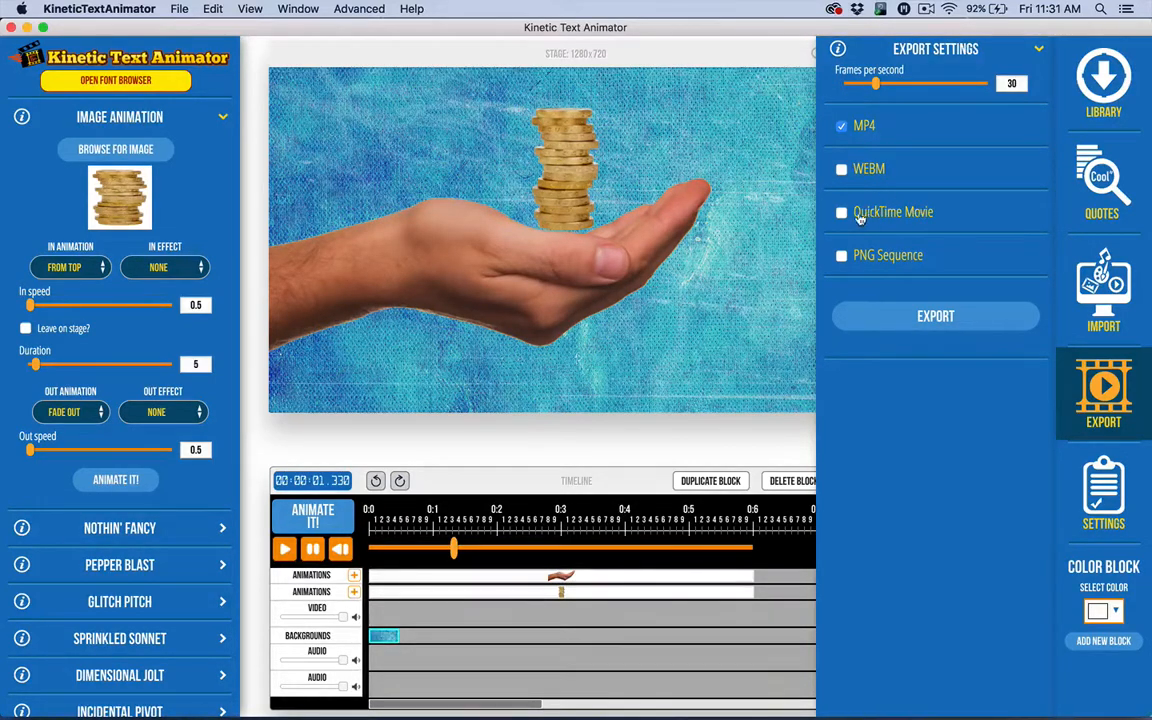
click(881, 330)
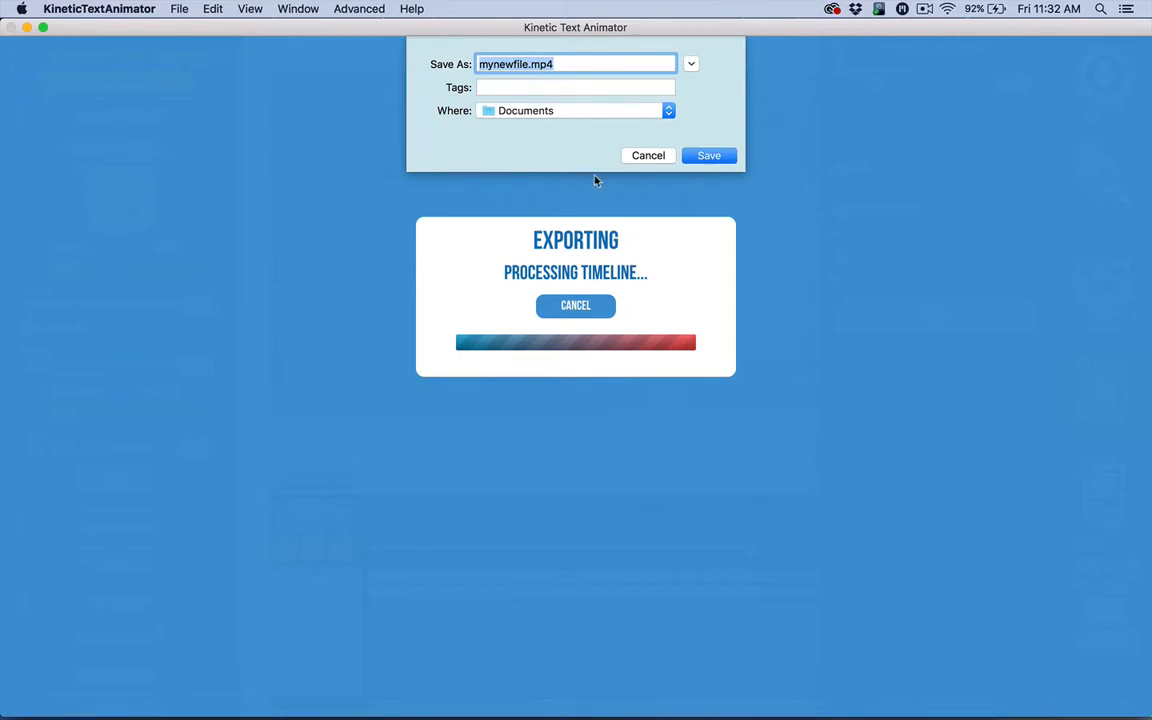
click(524, 63)
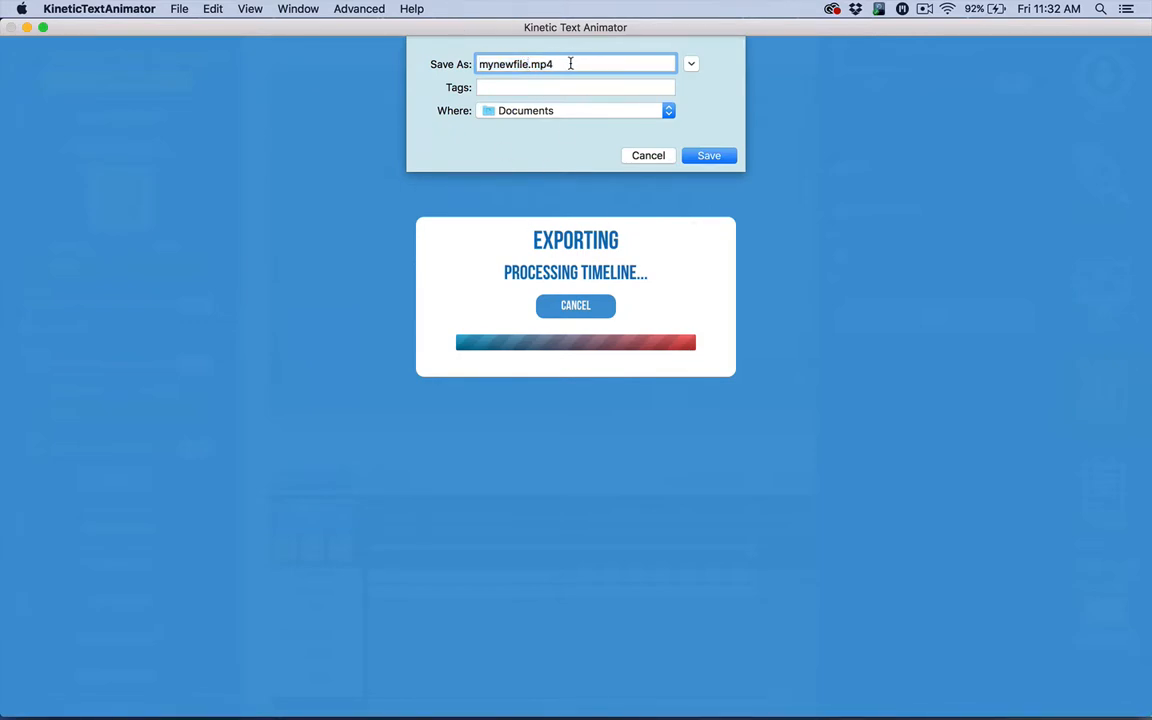
drag(556, 63, 535, 64)
click(527, 63)
drag(527, 64, 436, 64)
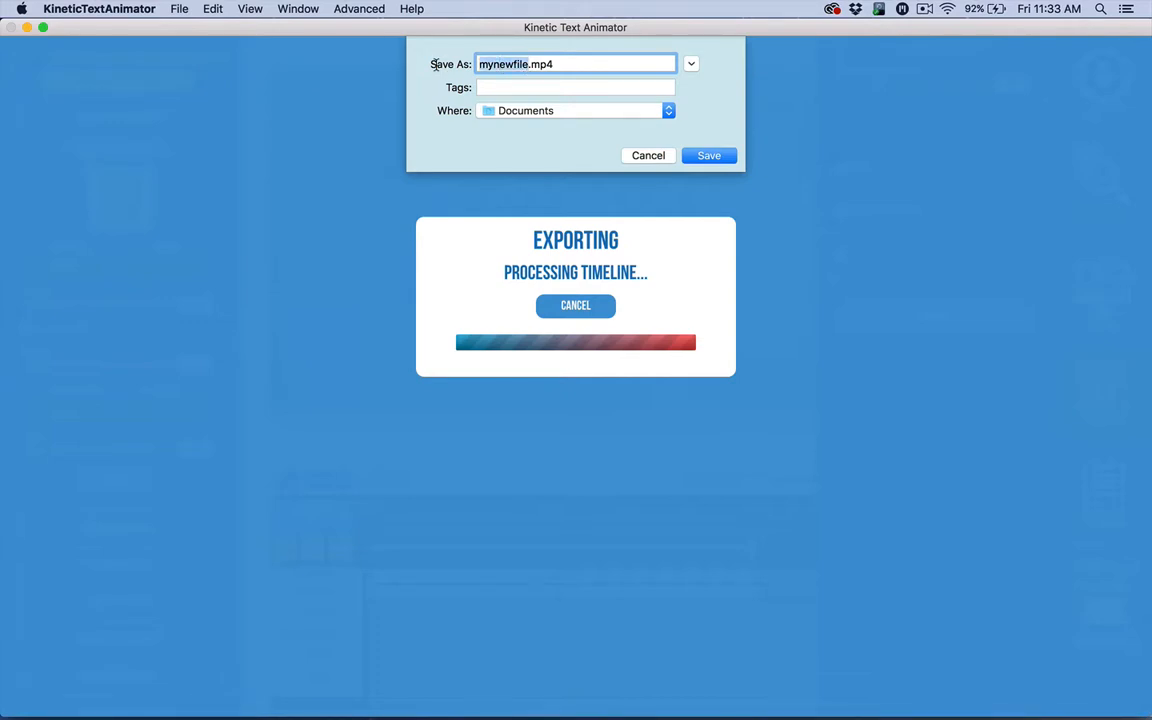
text(lkjasdf)
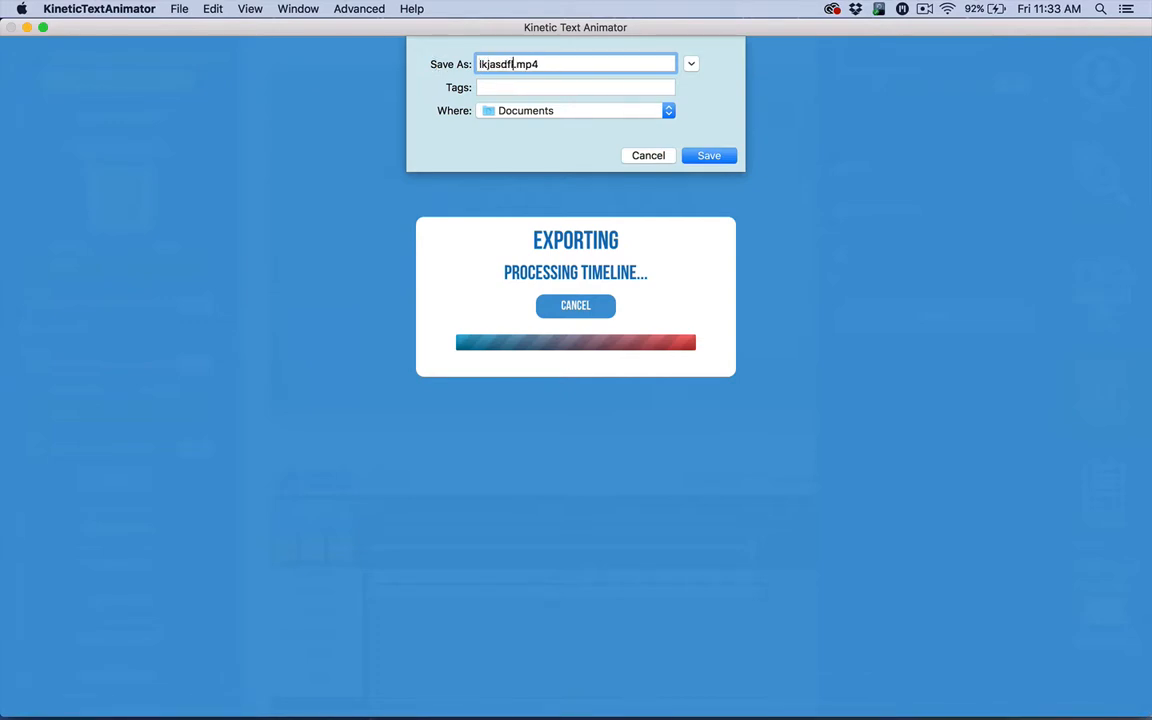
text(l)
Replace the placeholder base name with "newname", keeping the .mp4 extension, and cancel the save.
key(BackSpace)
key(BackSpace)
key(BackSpace)
key(BackSpace)
key(BackSpace)
key(BackSpace)
key(BackSpace)
key(BackSpace)
text(newname)
click(636, 157)
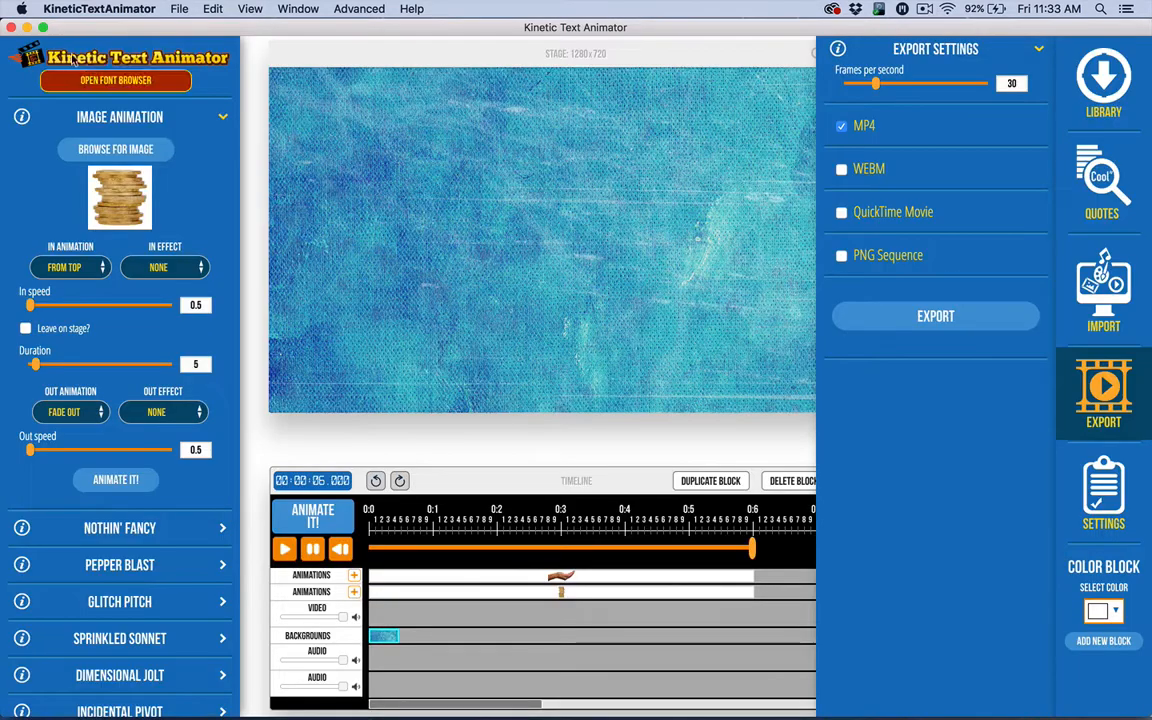
Minimize the animator, browser and Finder windows to reach the desktop.
click(27, 28)
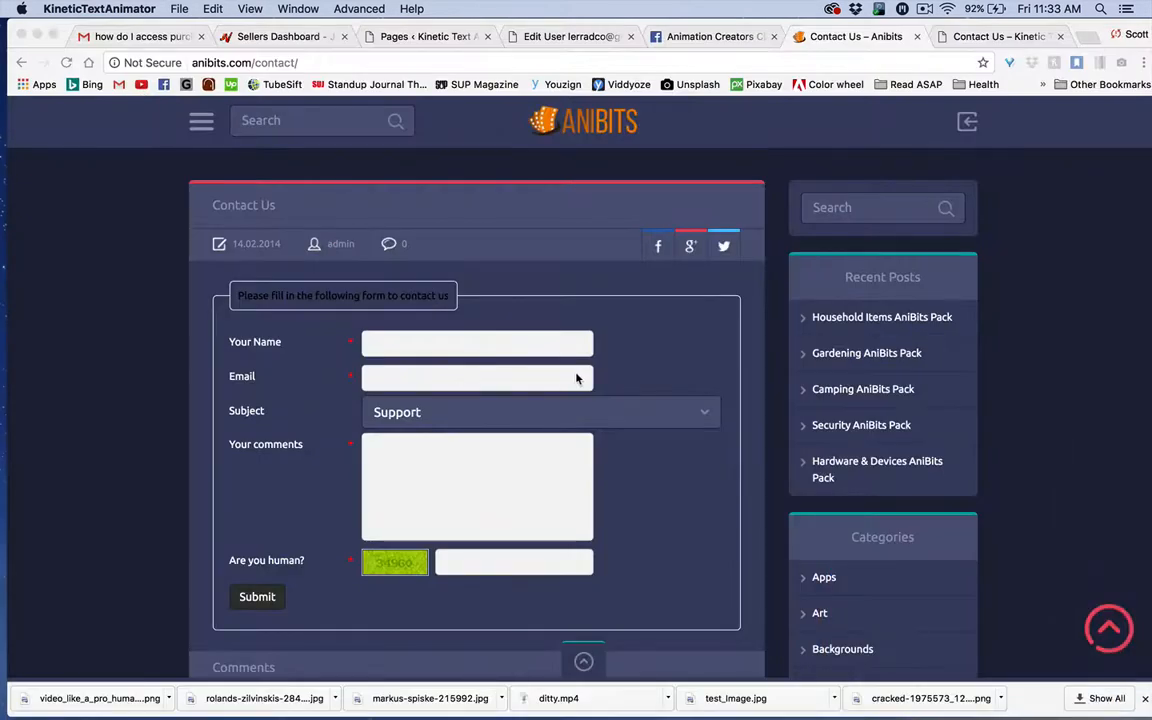
click(40, 35)
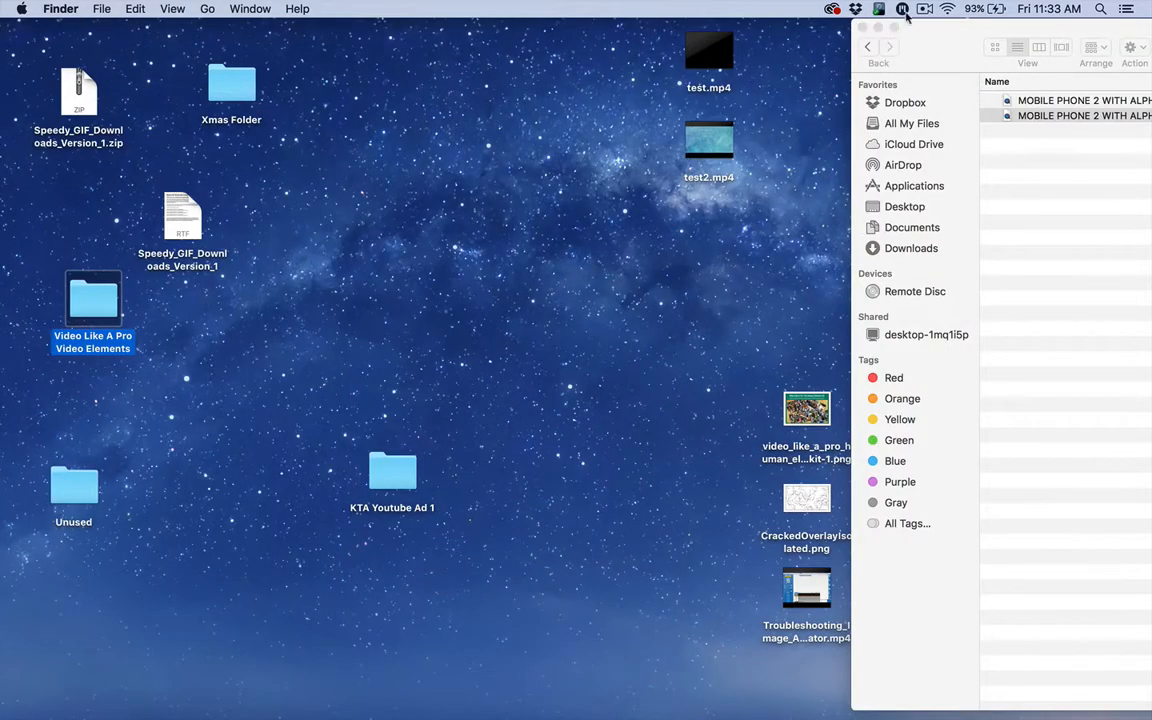
click(879, 29)
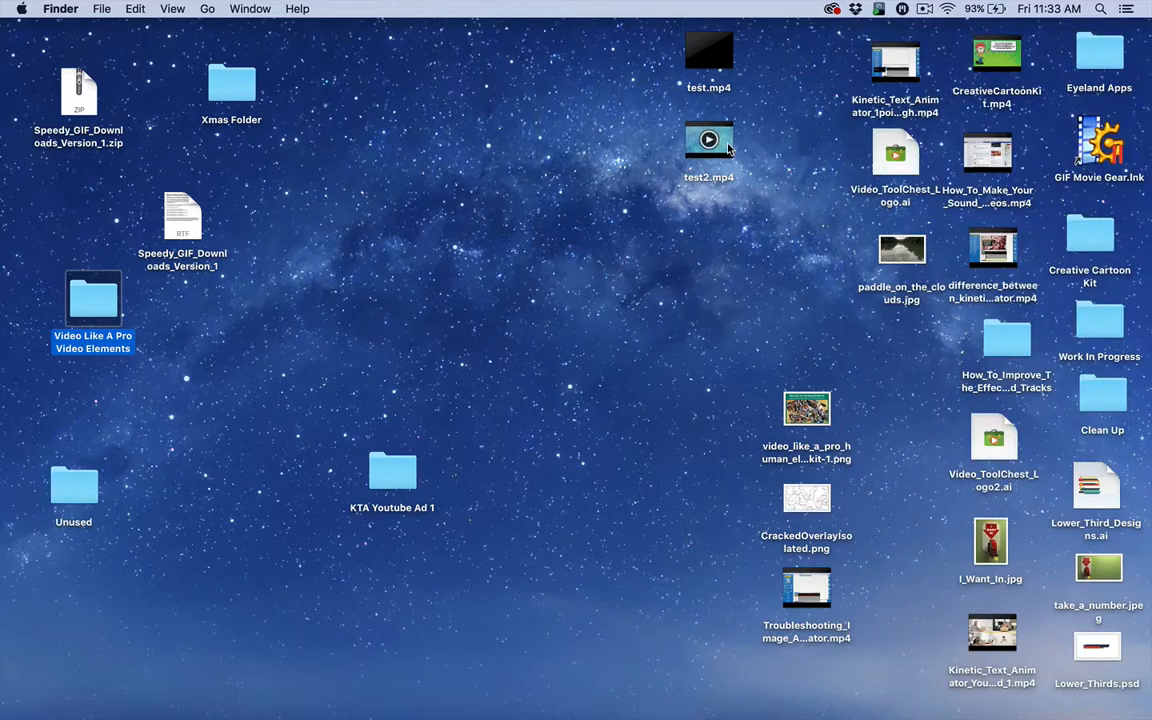
Play test2.mp4 from the desktop in QuickTime Player, and close the video.
right_click(727, 147)
mouse_move(775, 166)
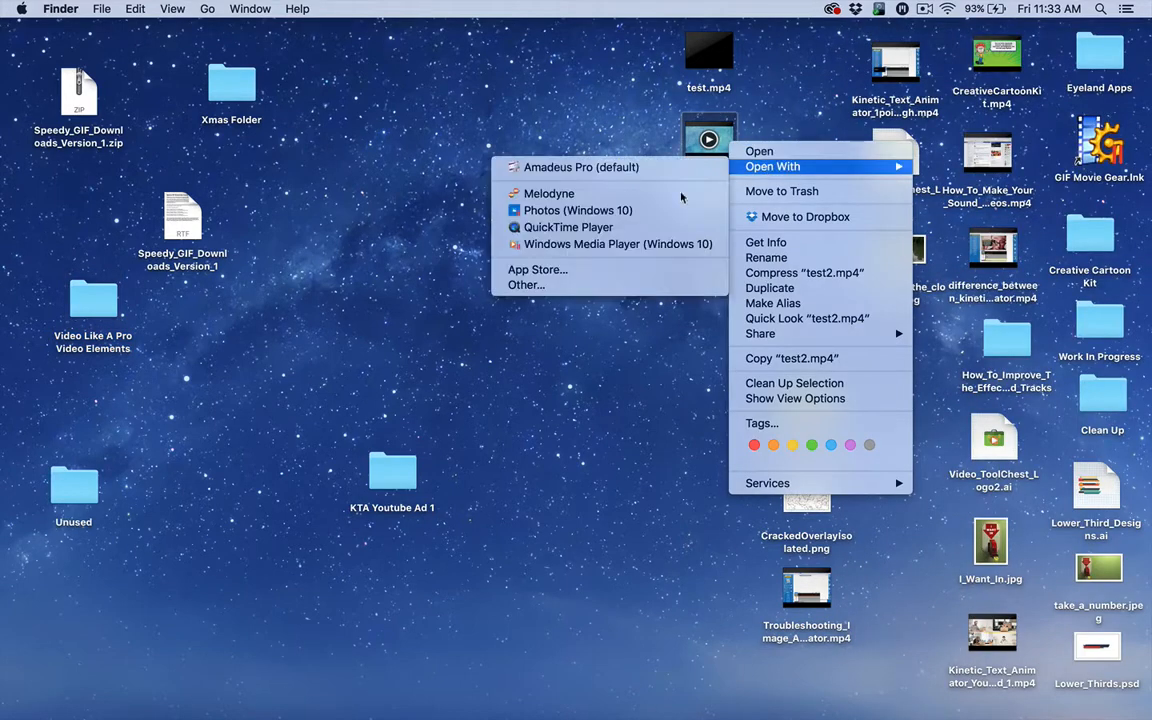
click(592, 229)
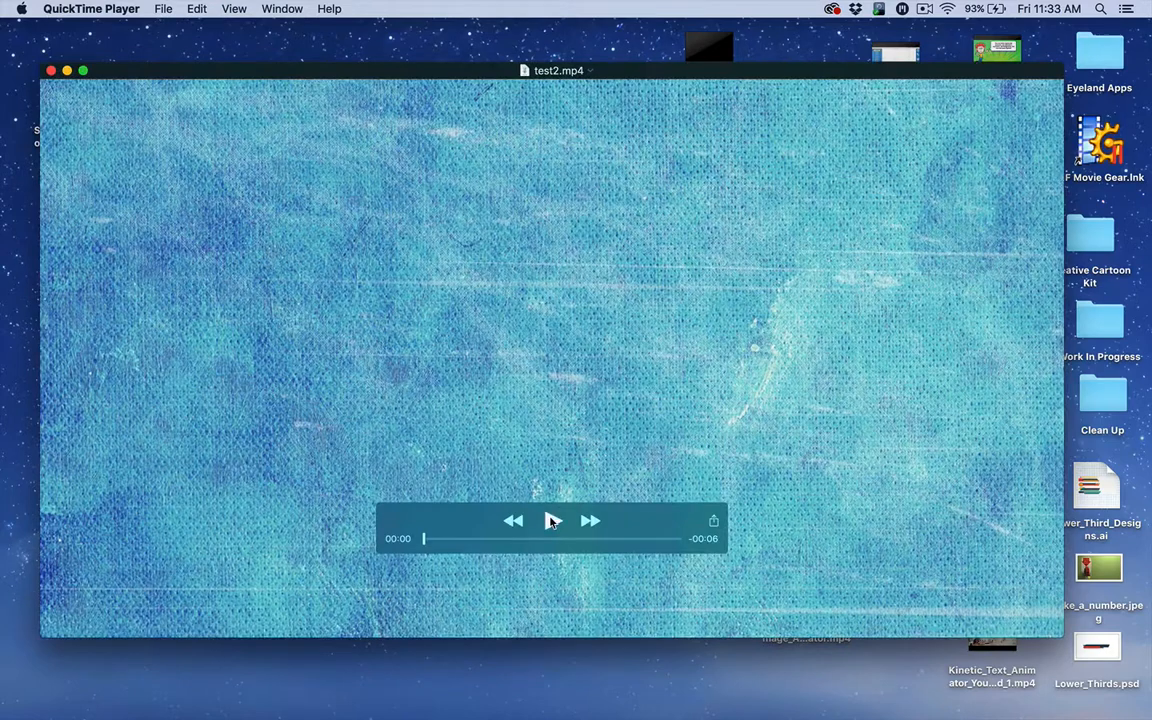
click(551, 521)
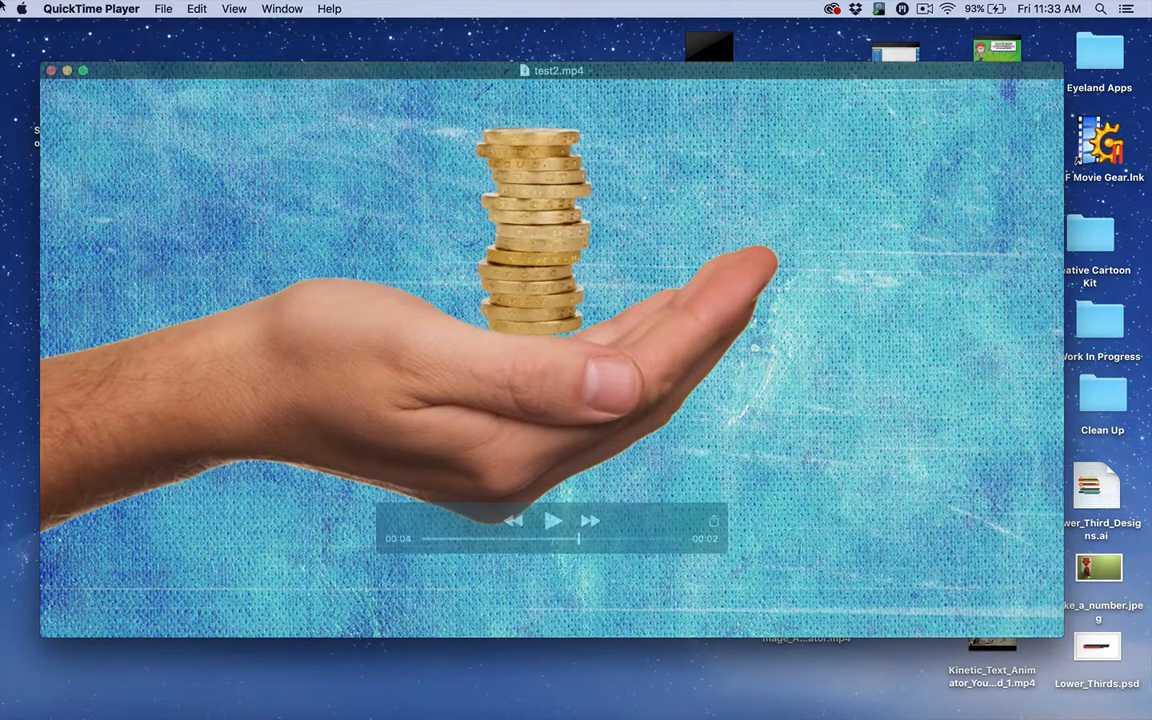
click(47, 64)
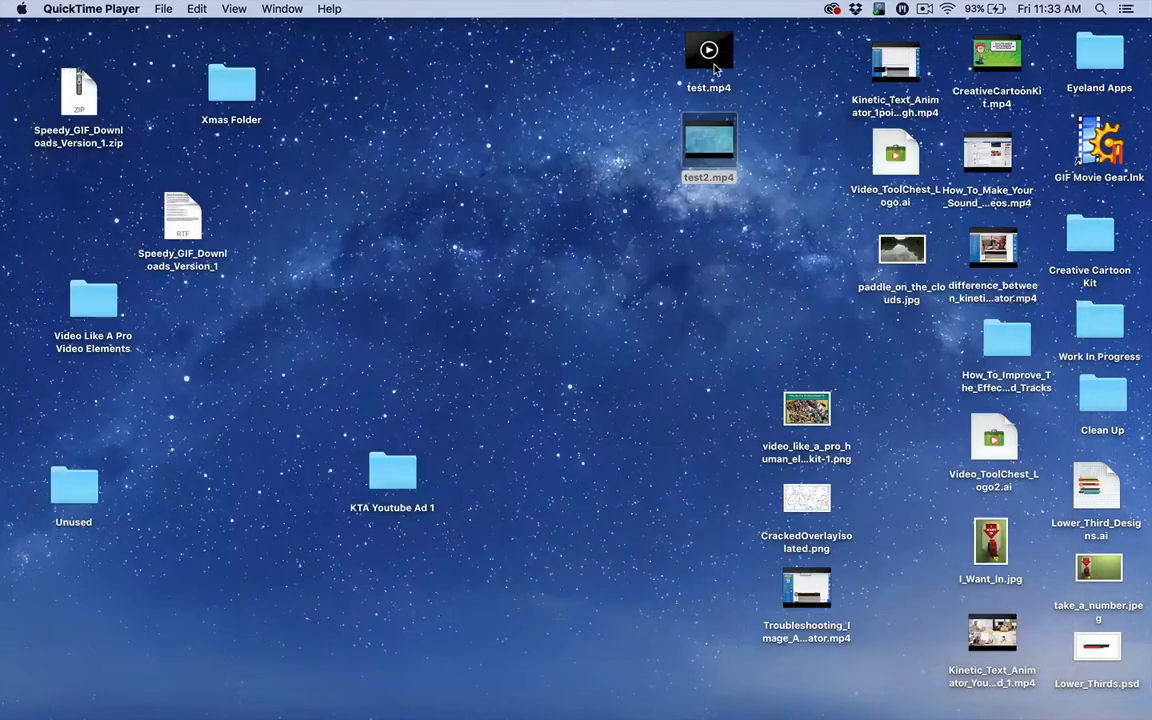
Play test.mp4 from the desktop in QuickTime Player, pause it to inspect the hand's edges, and close it.
right_click(719, 68)
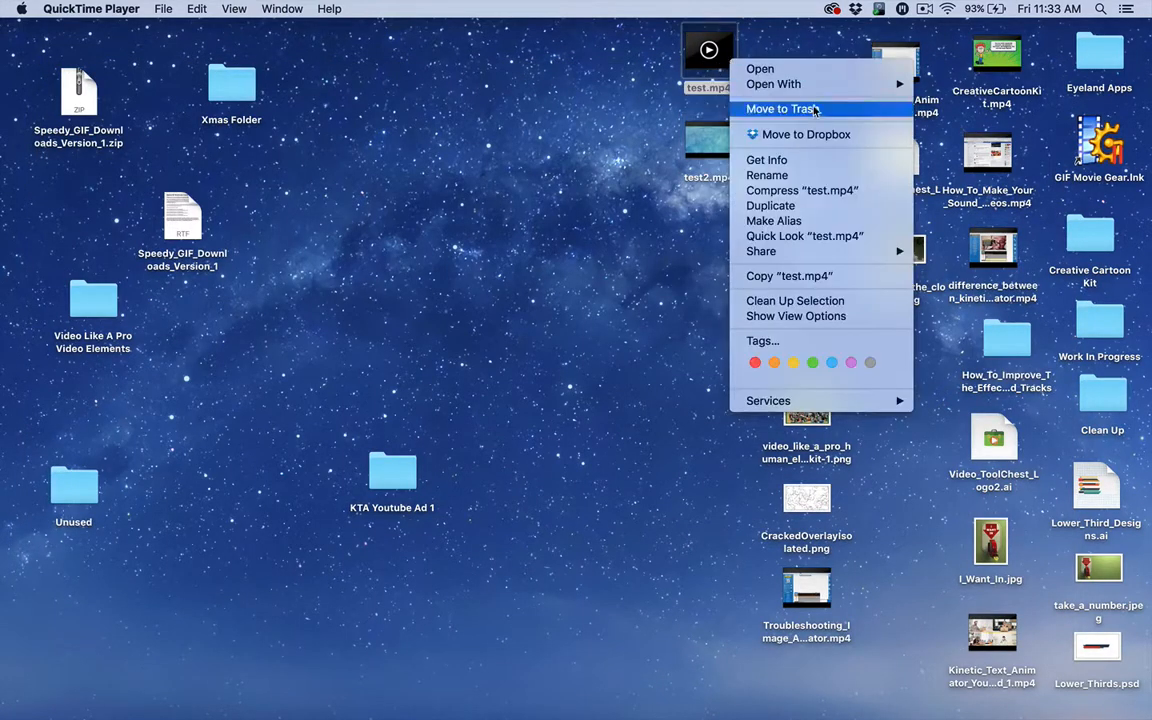
mouse_move(733, 84)
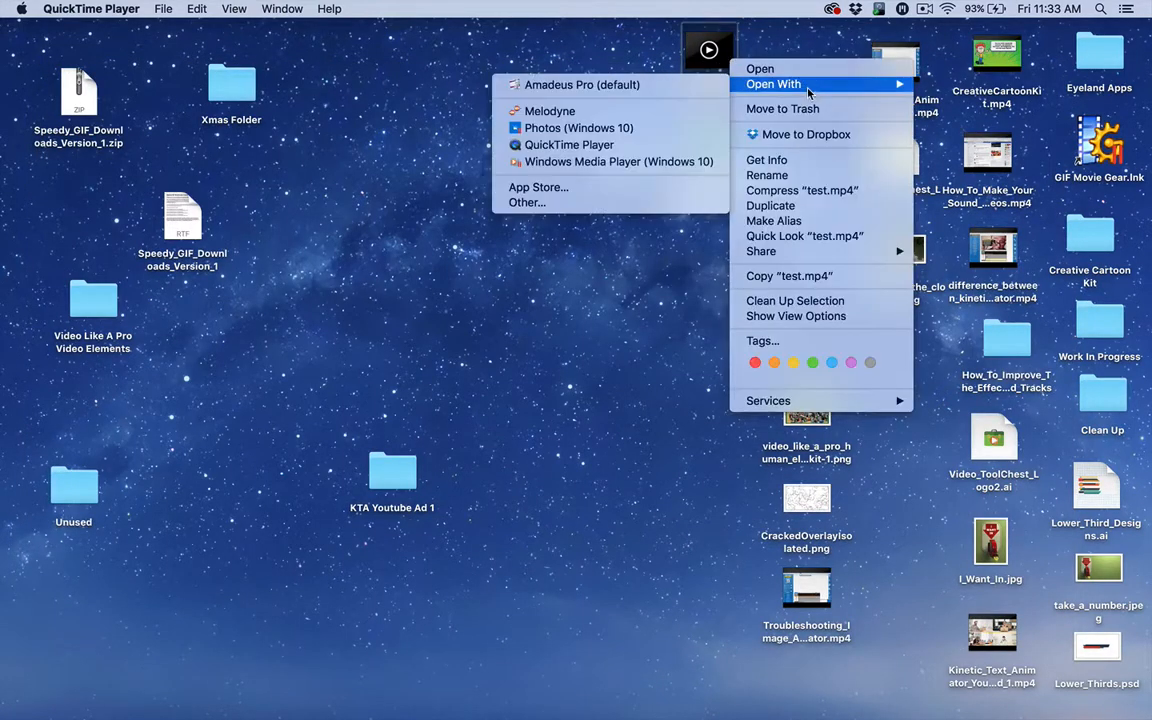
click(595, 145)
click(552, 520)
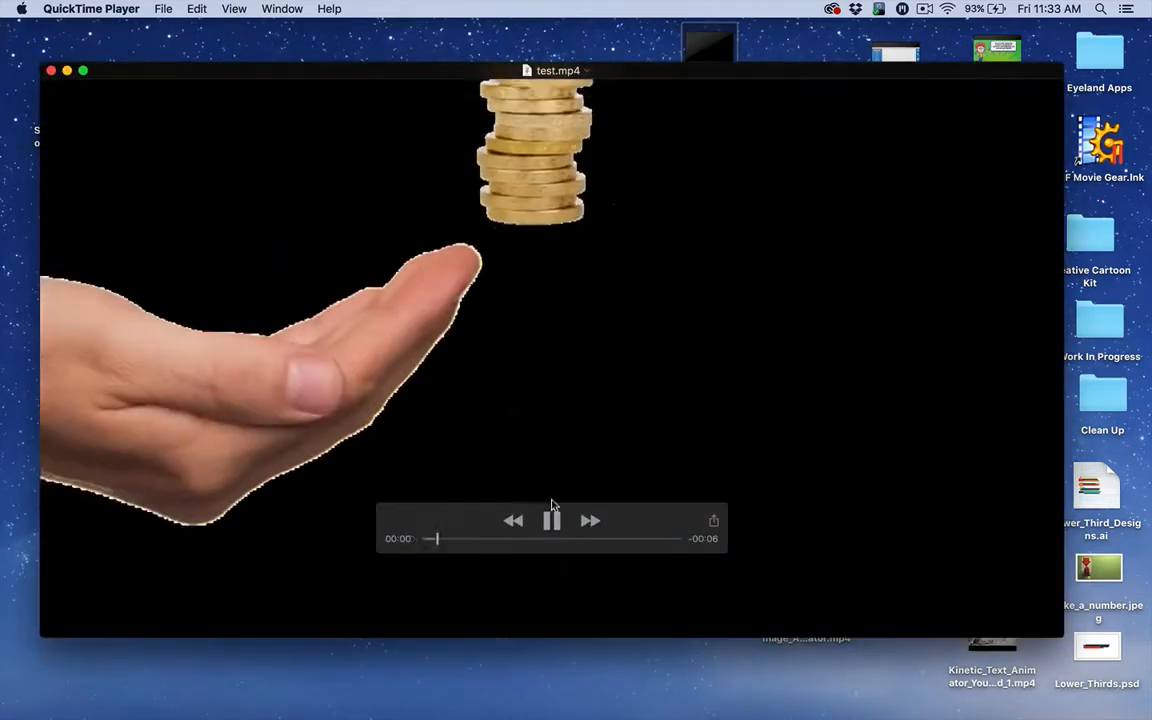
click(552, 520)
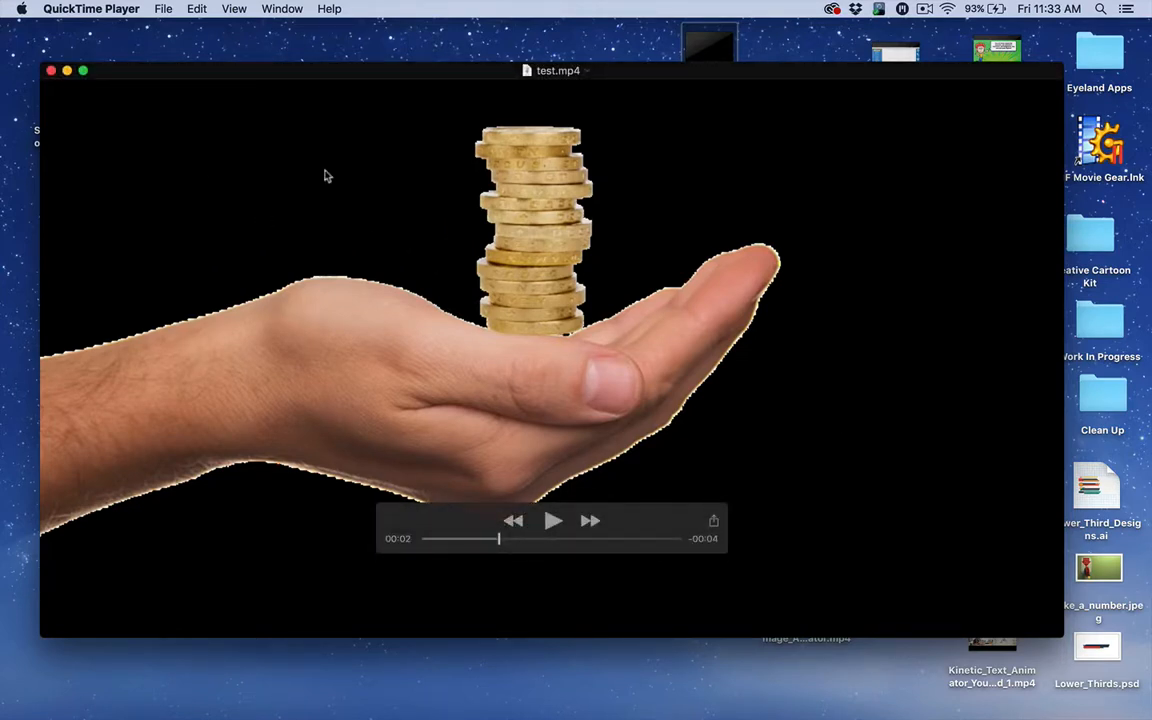
click(51, 71)
Switch back to Kinetic Text Animator and select the blue textured background block on the timeline.
mouse_move(528, 703)
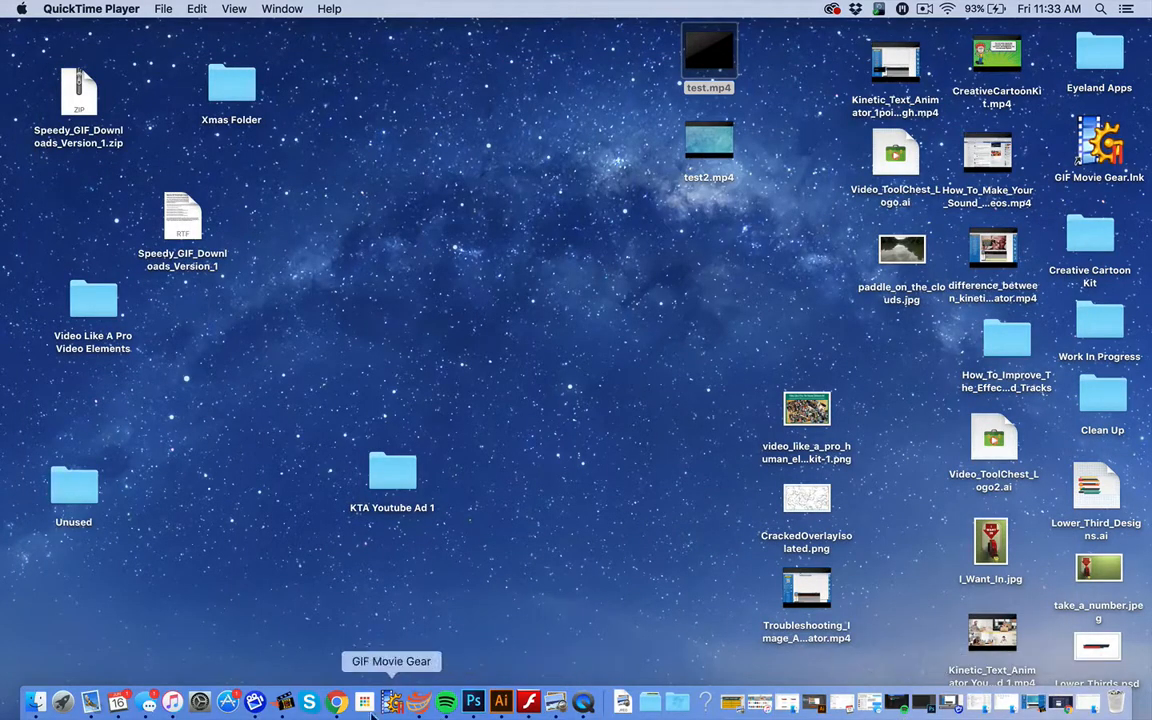
click(284, 703)
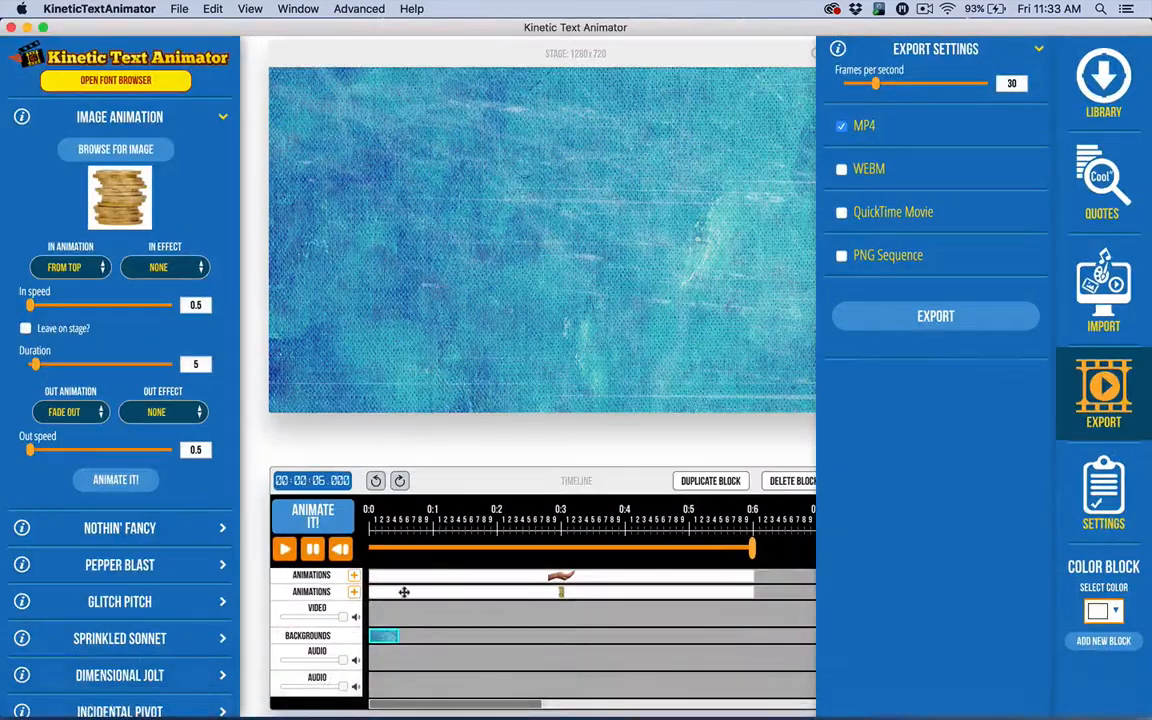
click(388, 636)
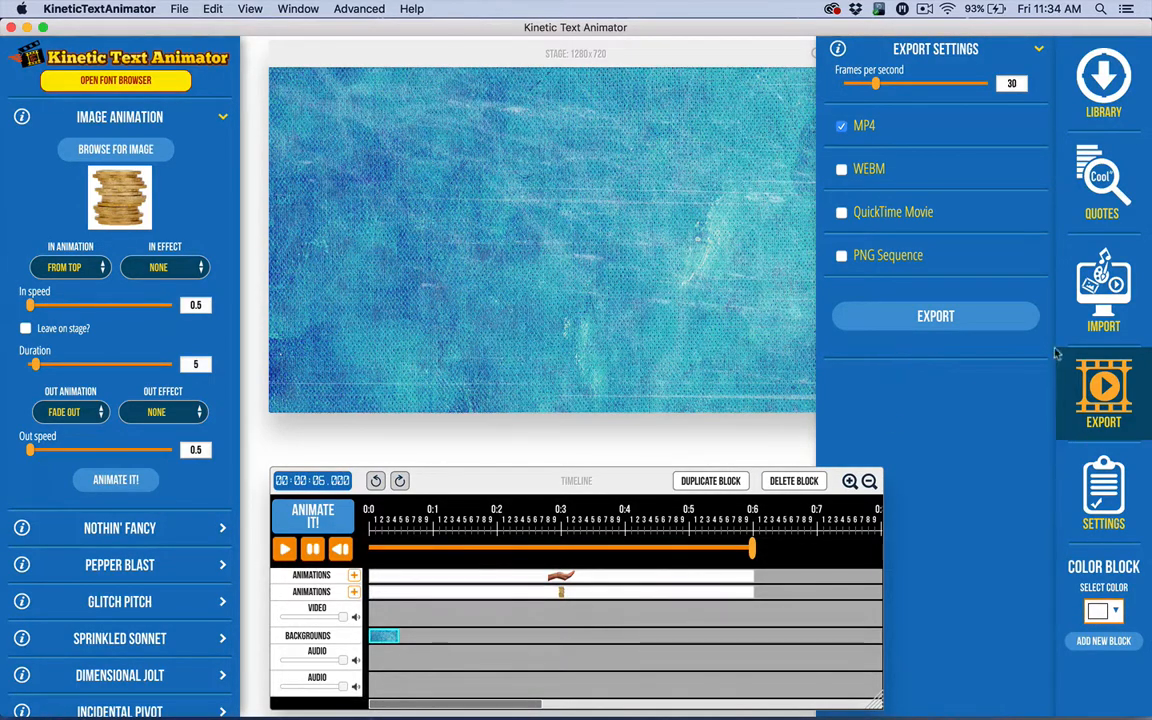
Set the stage's design background color to transparent, rgba(0, 0, 0, 0).
click(1104, 490)
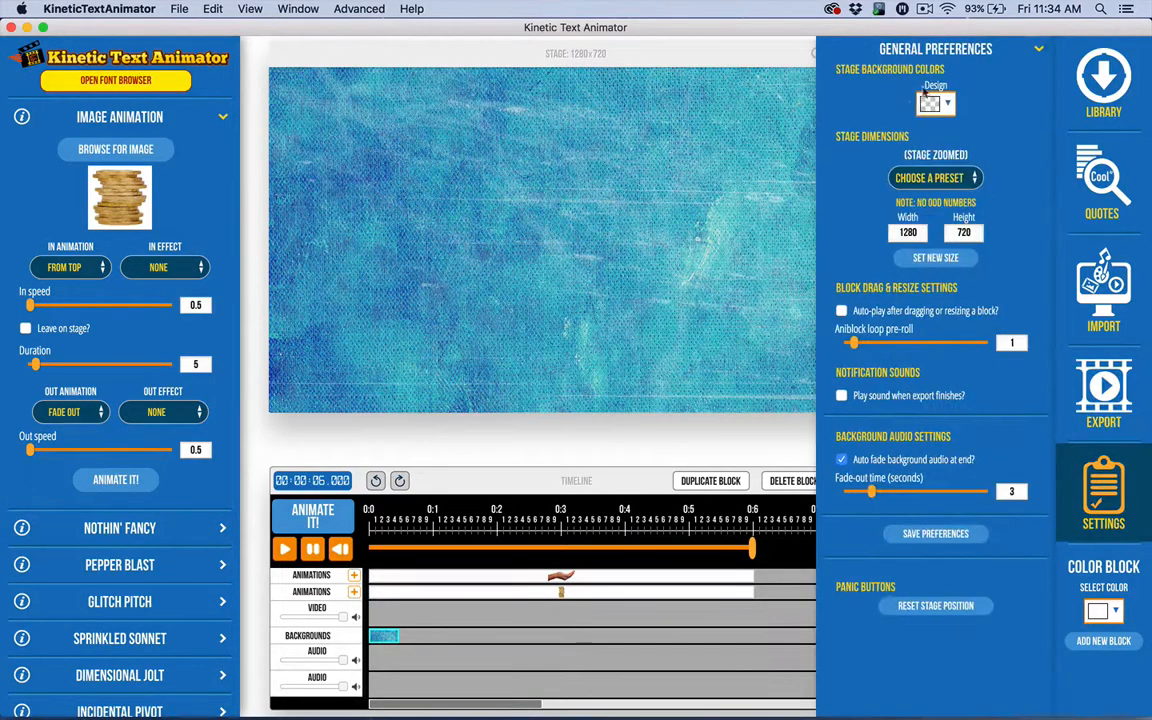
click(928, 98)
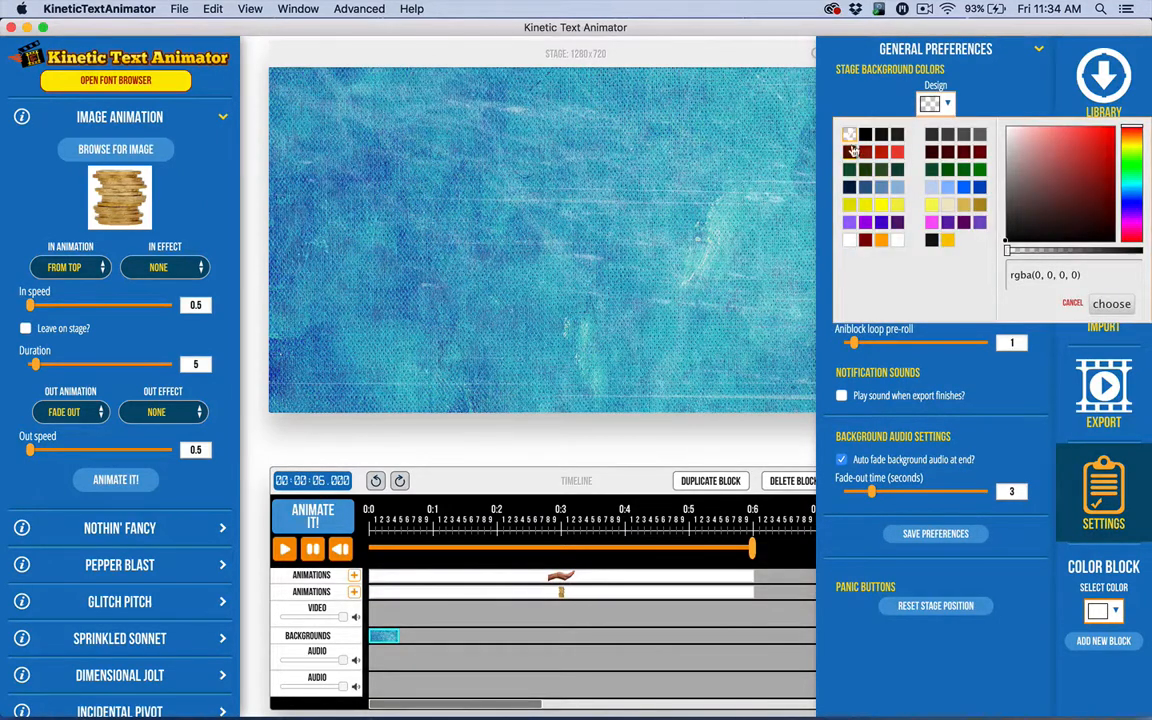
click(1112, 304)
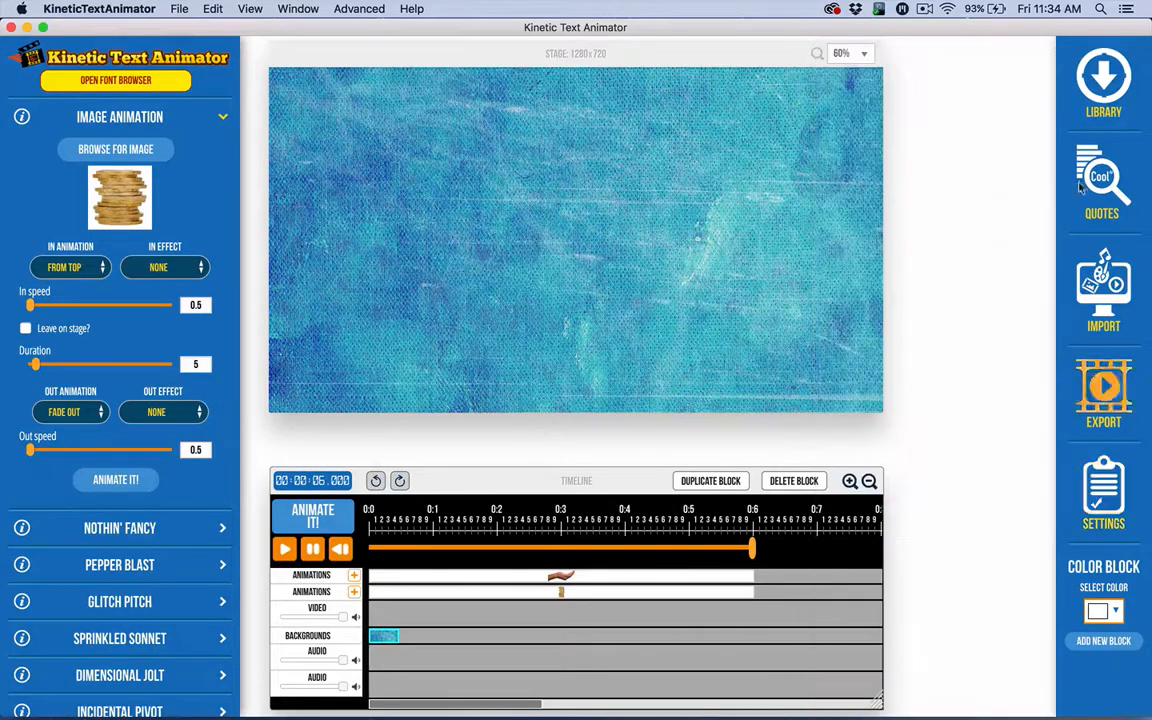
Delete the blue textured background block from the timeline.
click(1104, 80)
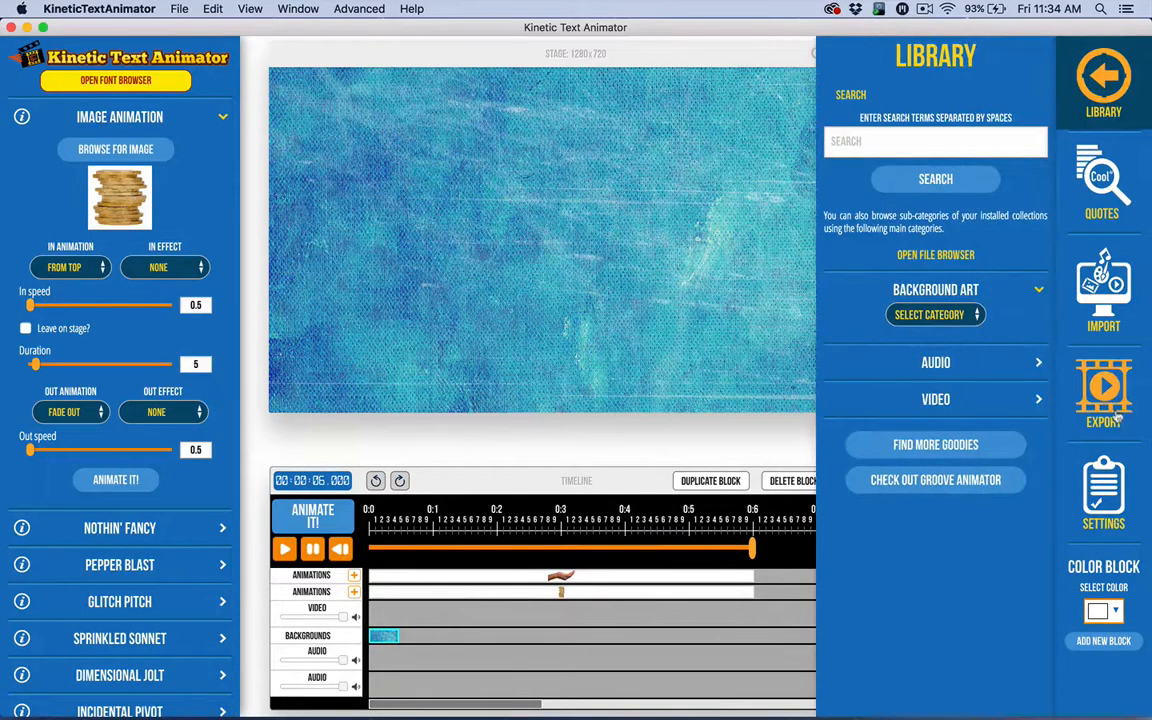
click(1118, 418)
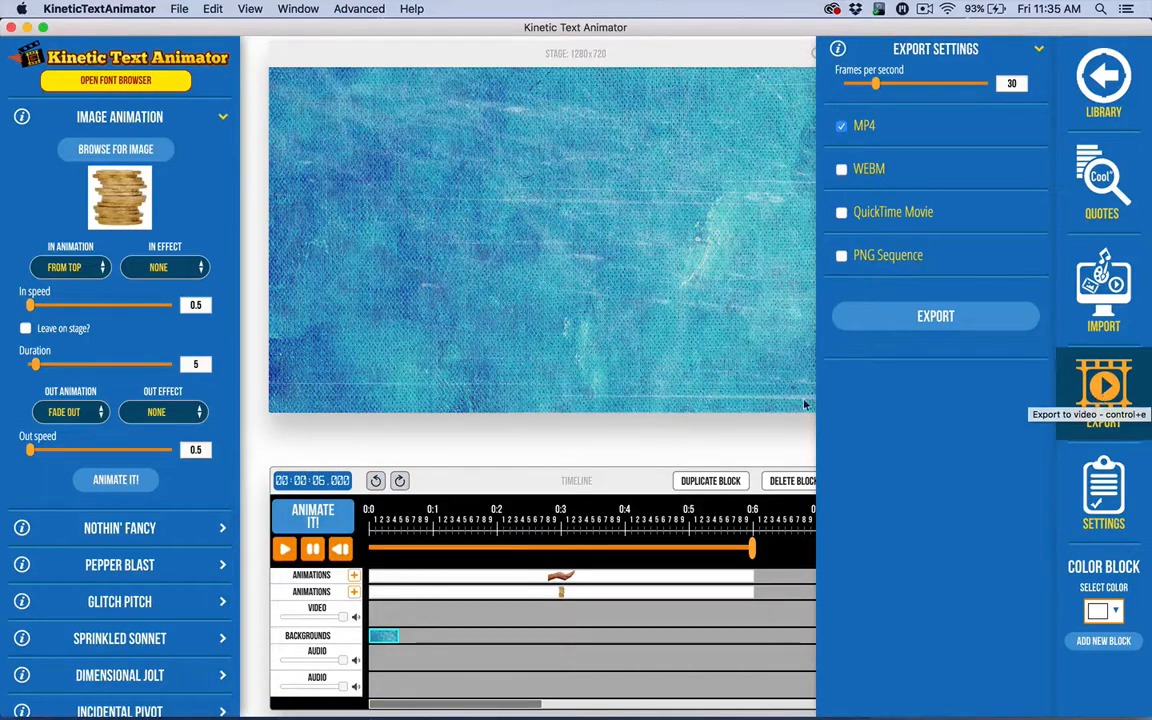
click(493, 478)
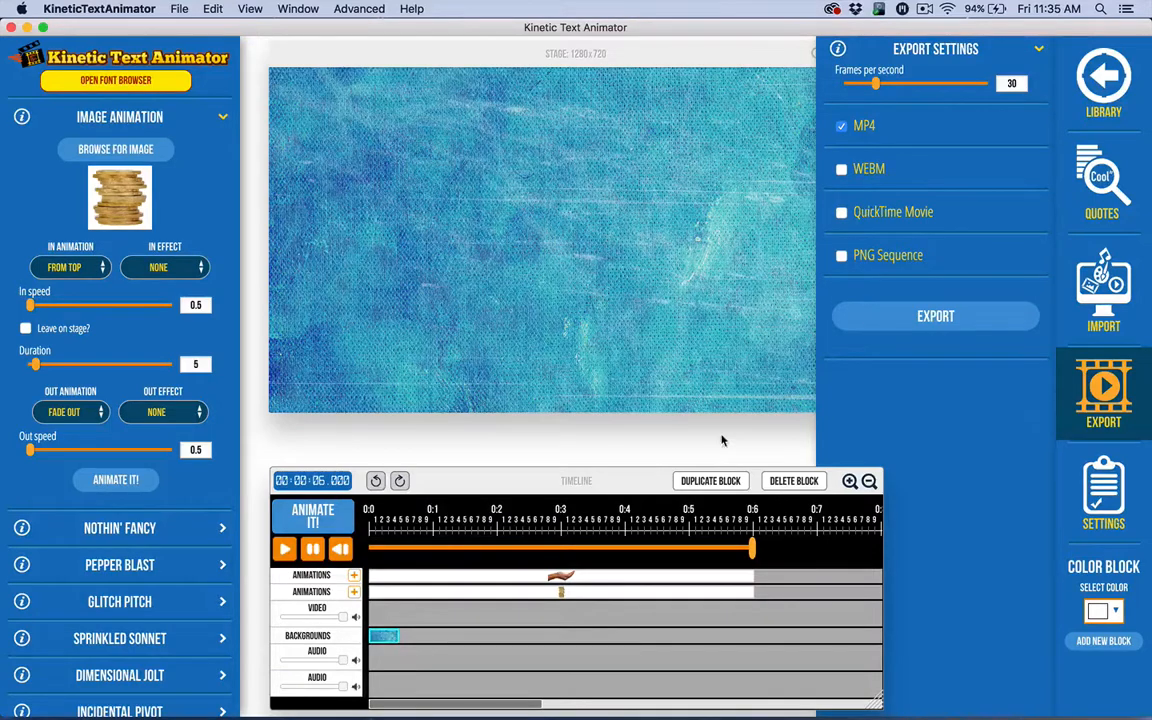
click(790, 481)
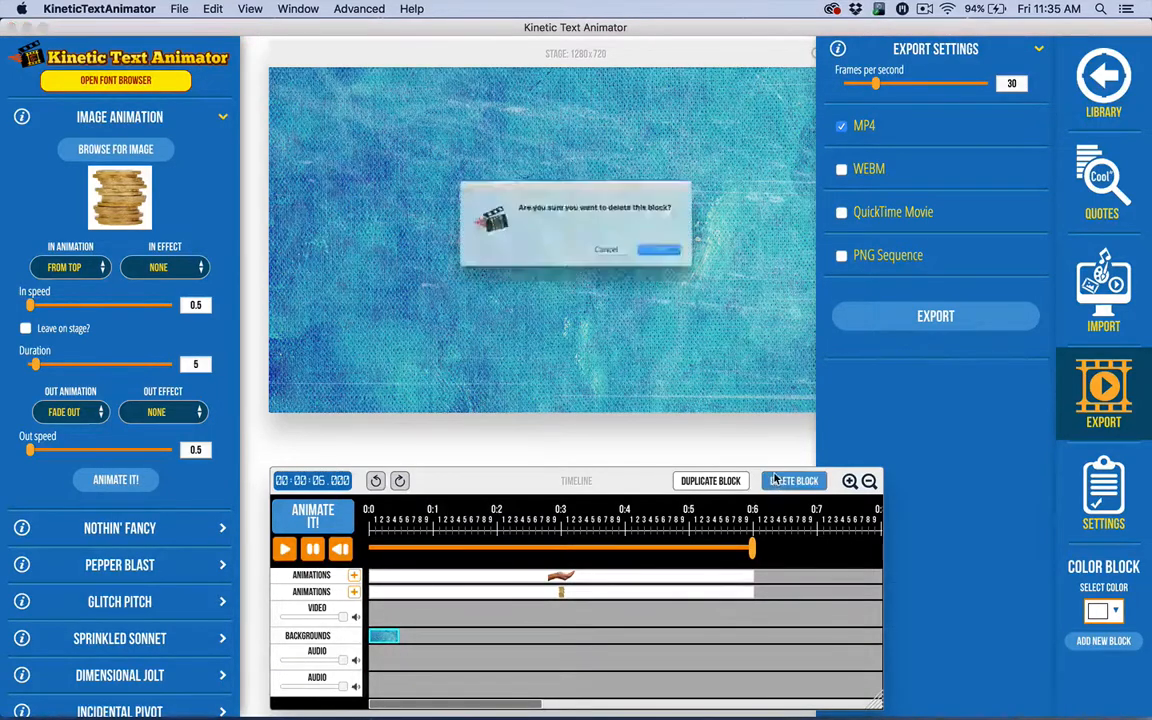
click(698, 261)
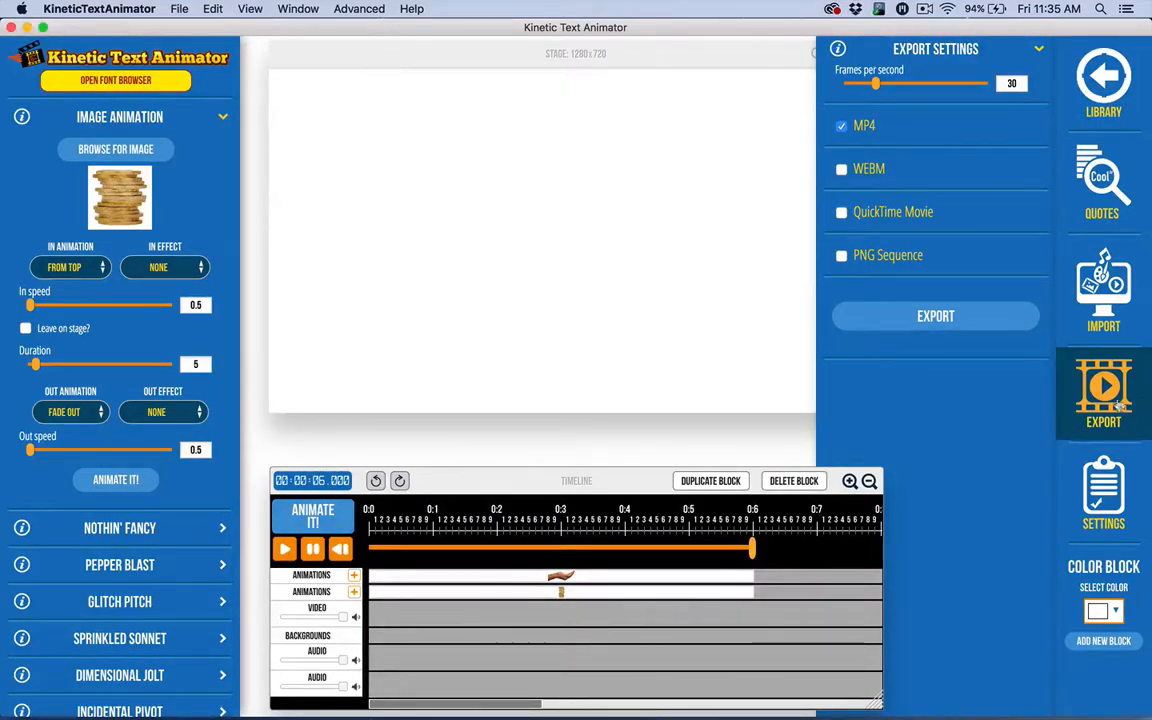
Check the stage background color in the preferences and play the animation without its background.
click(1104, 490)
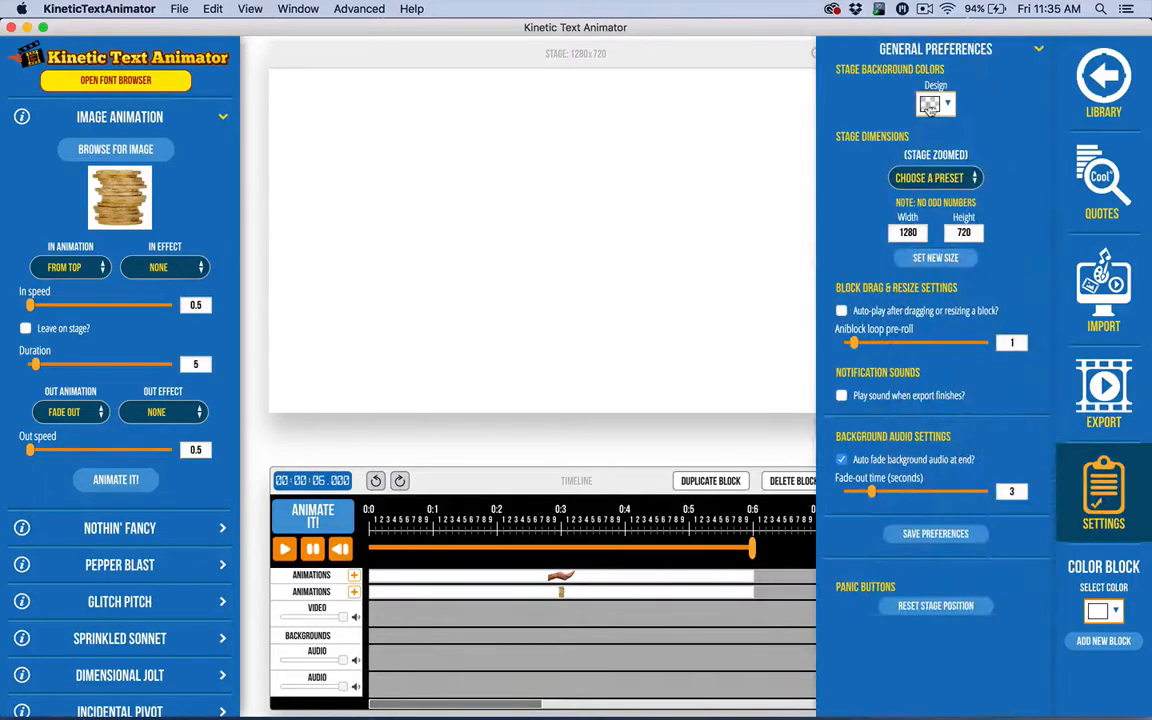
click(1040, 50)
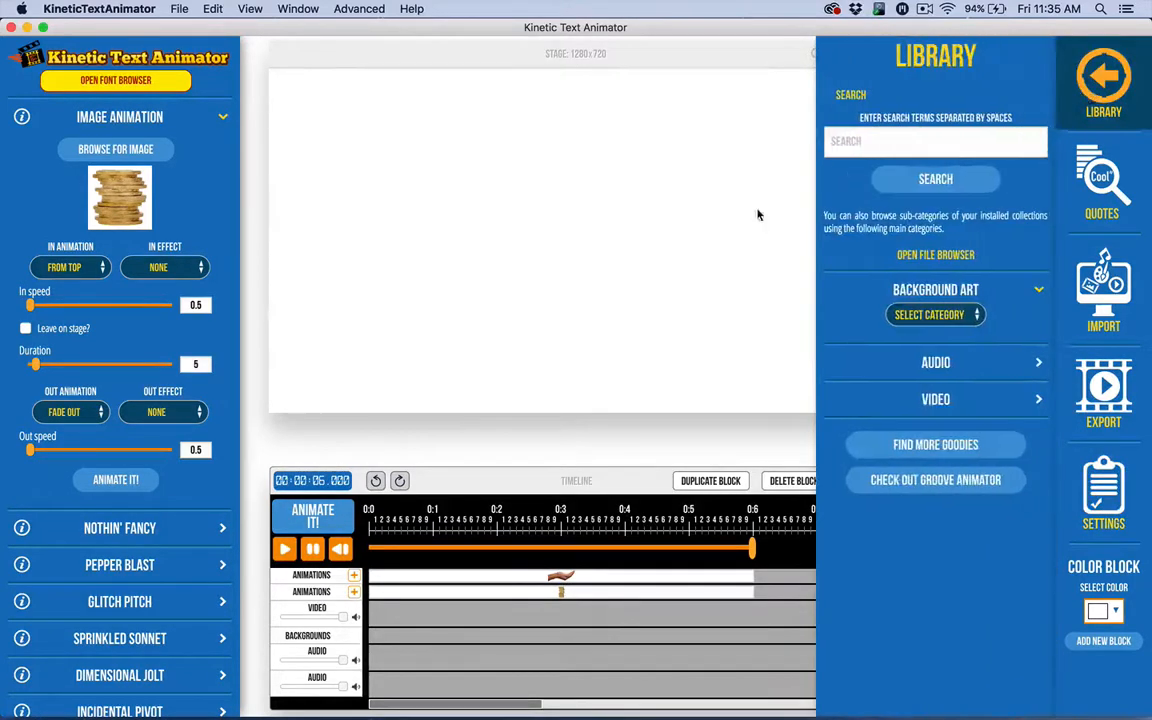
click(710, 125)
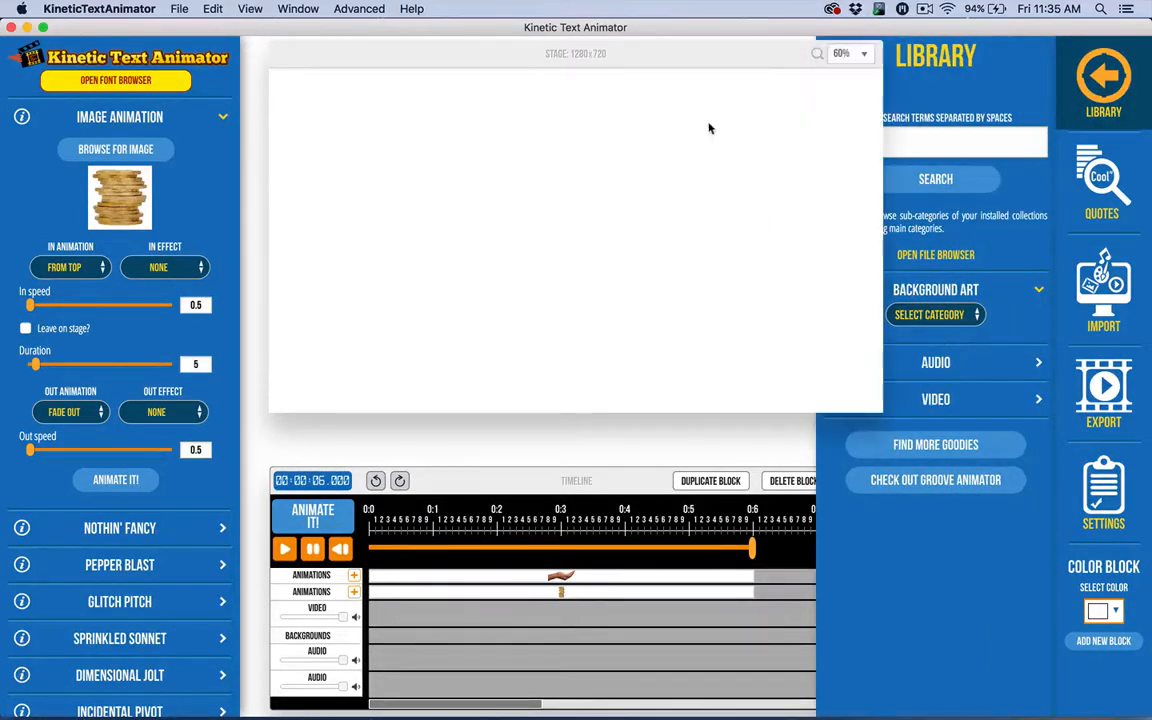
click(1064, 66)
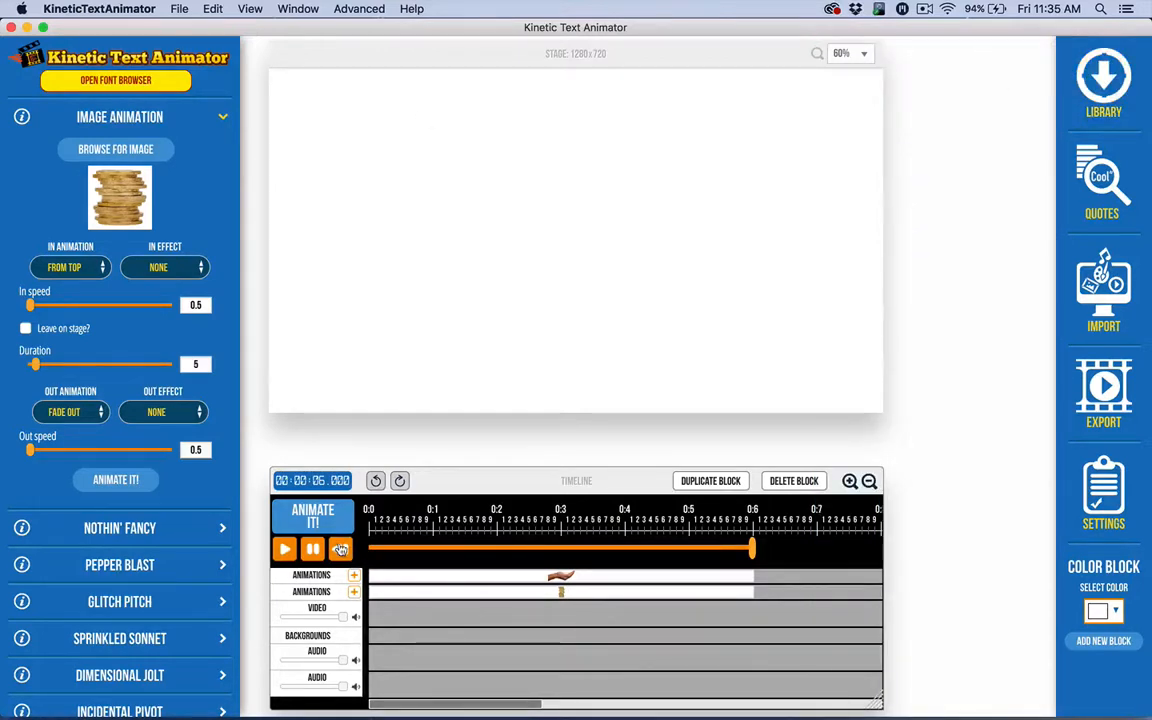
click(285, 548)
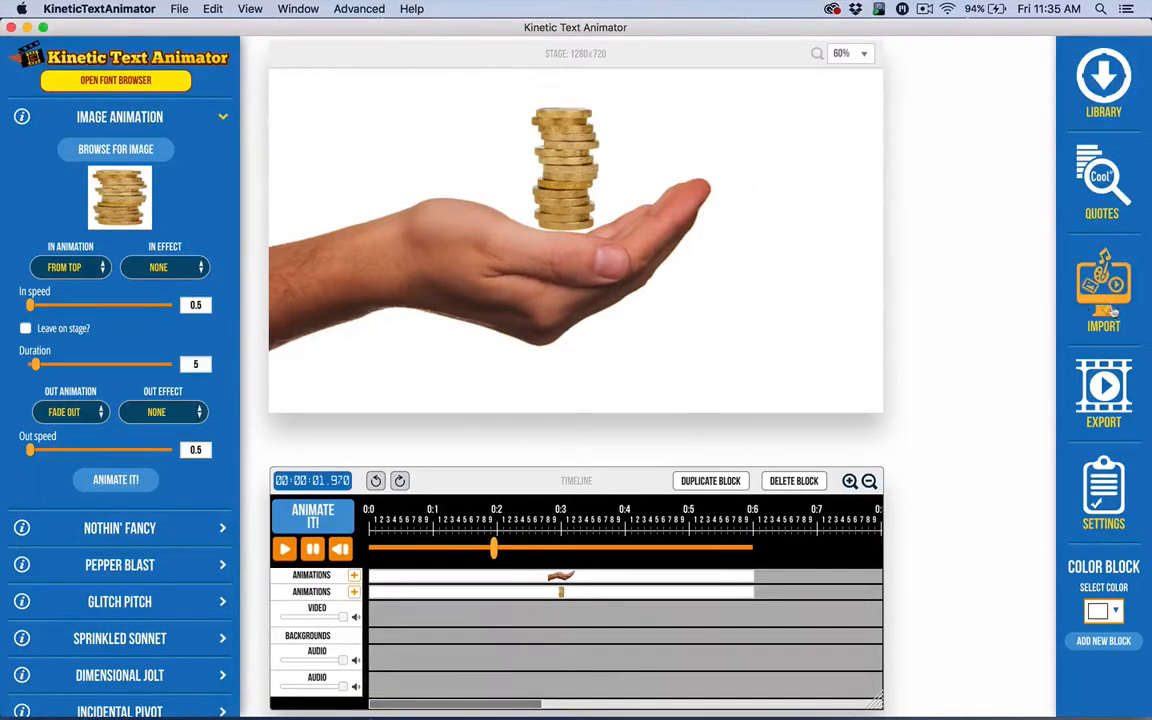
Export the animation as a QuickTime Movie only, at 30 frames per second.
click(1104, 392)
click(841, 212)
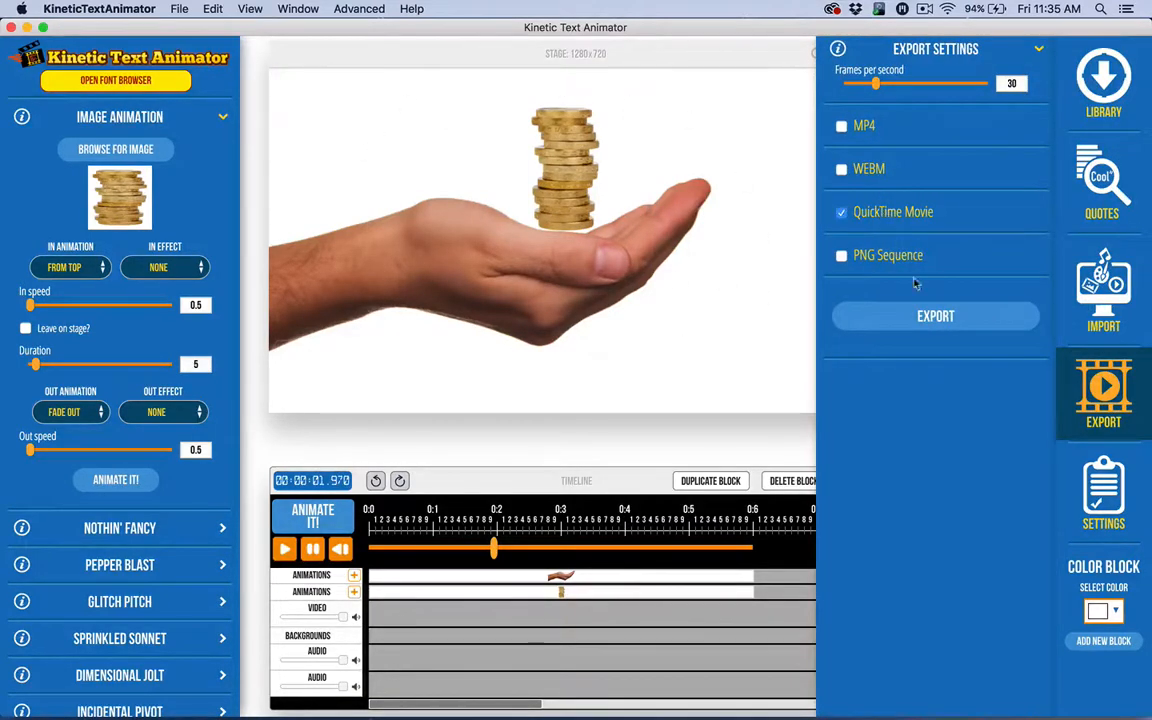
click(905, 316)
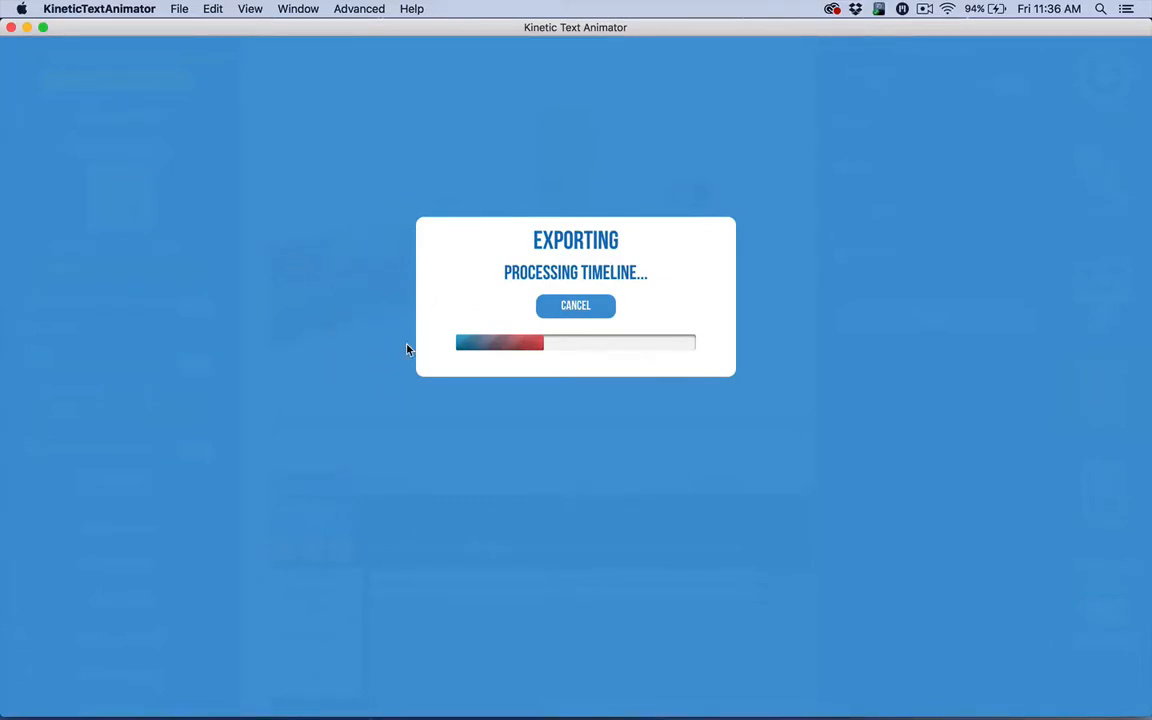
Switch to ScreenFlow, create a new blank document, and minimize the existing project window.
mouse_move(326, 716)
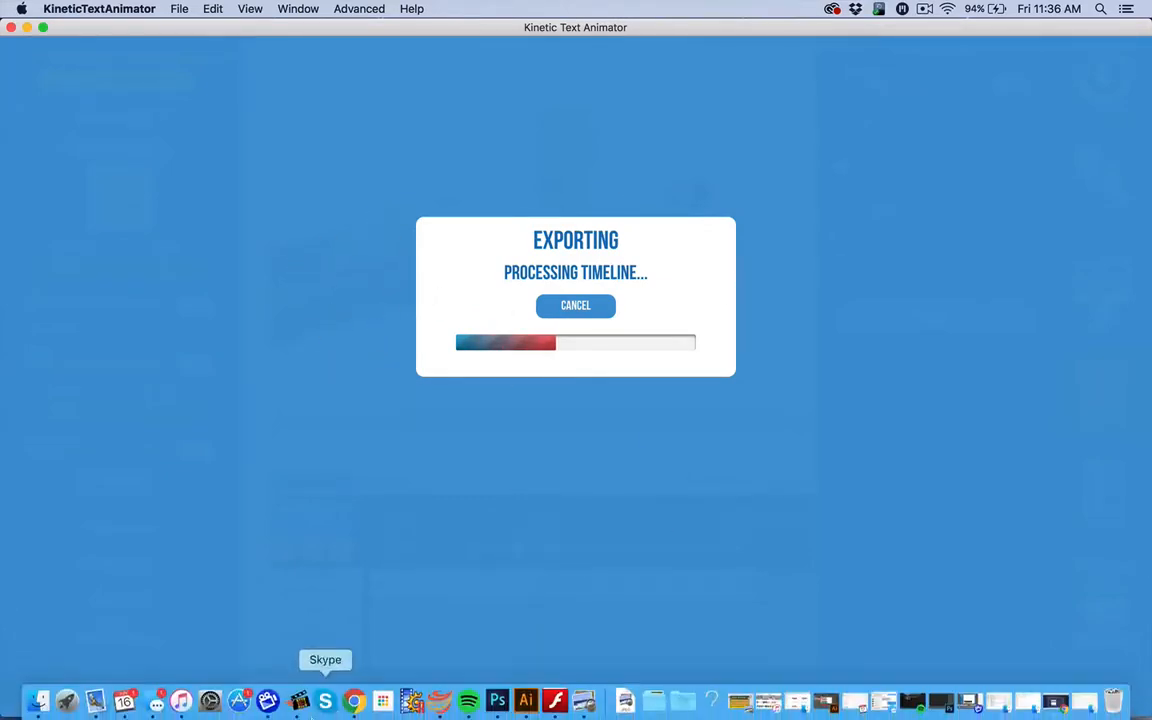
click(270, 710)
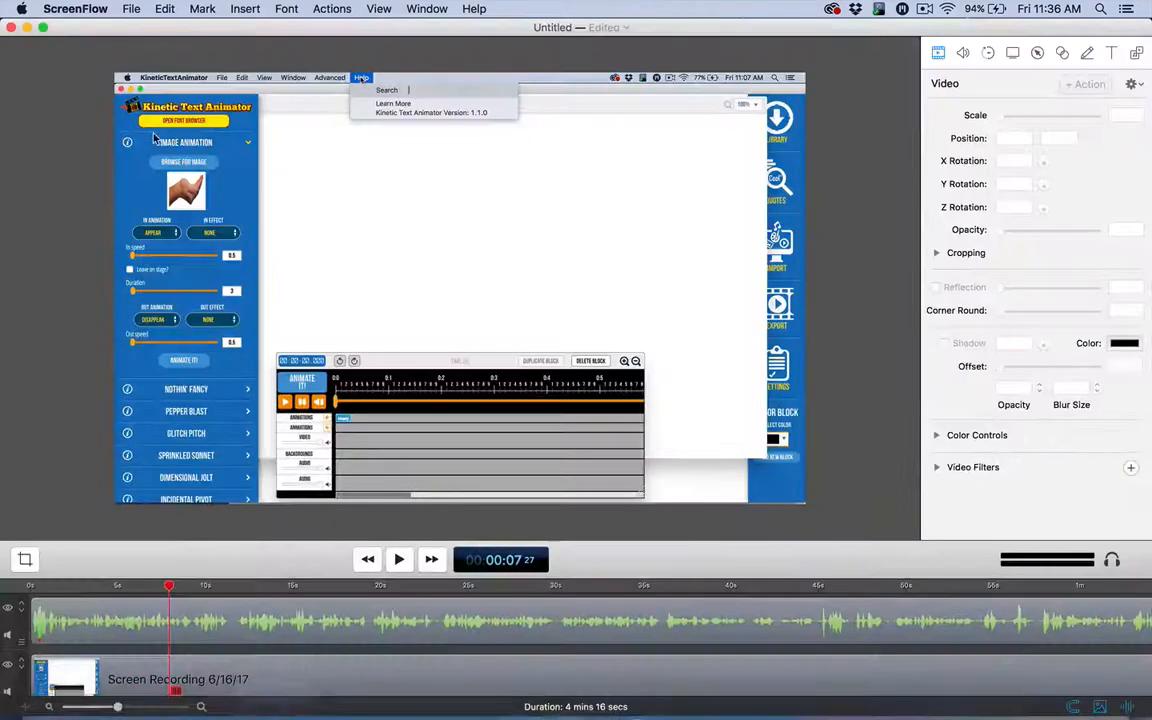
click(131, 9)
click(143, 28)
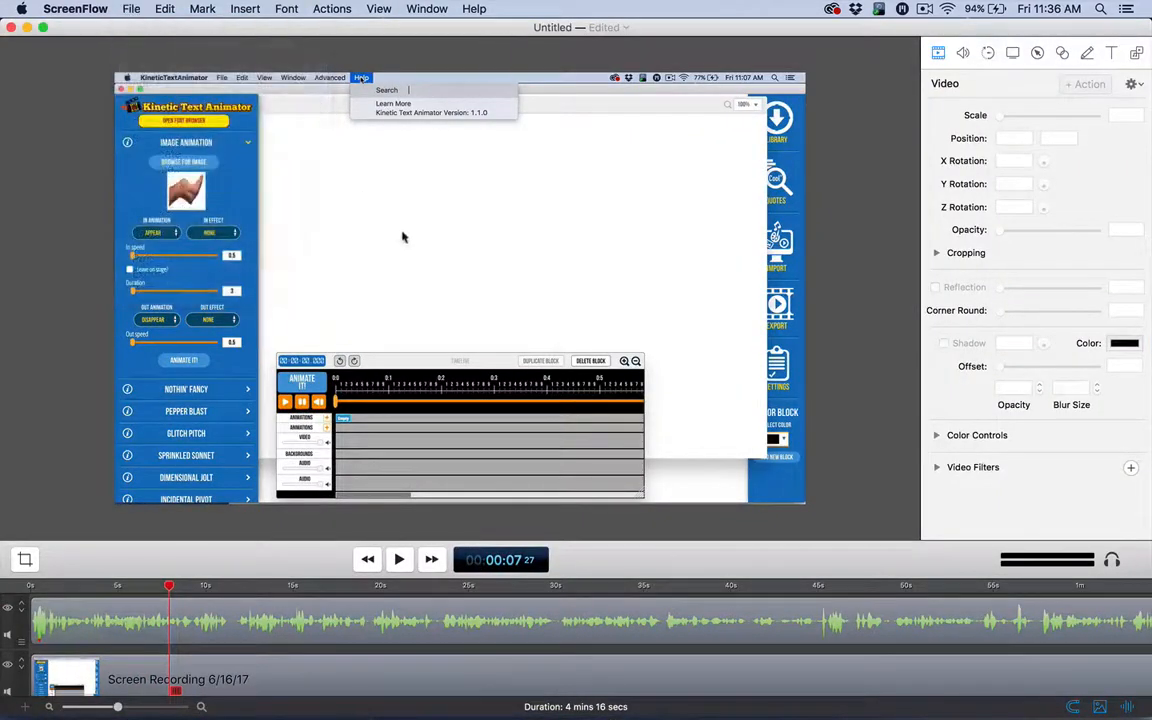
click(631, 389)
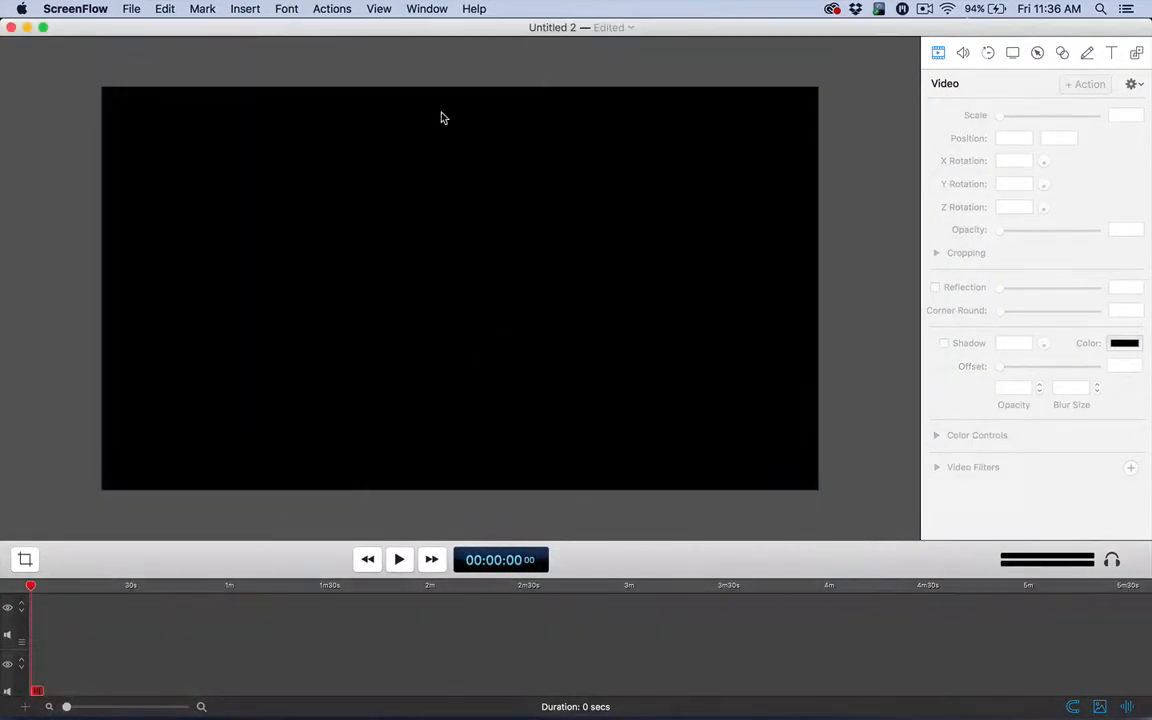
drag(172, 33, 547, 28)
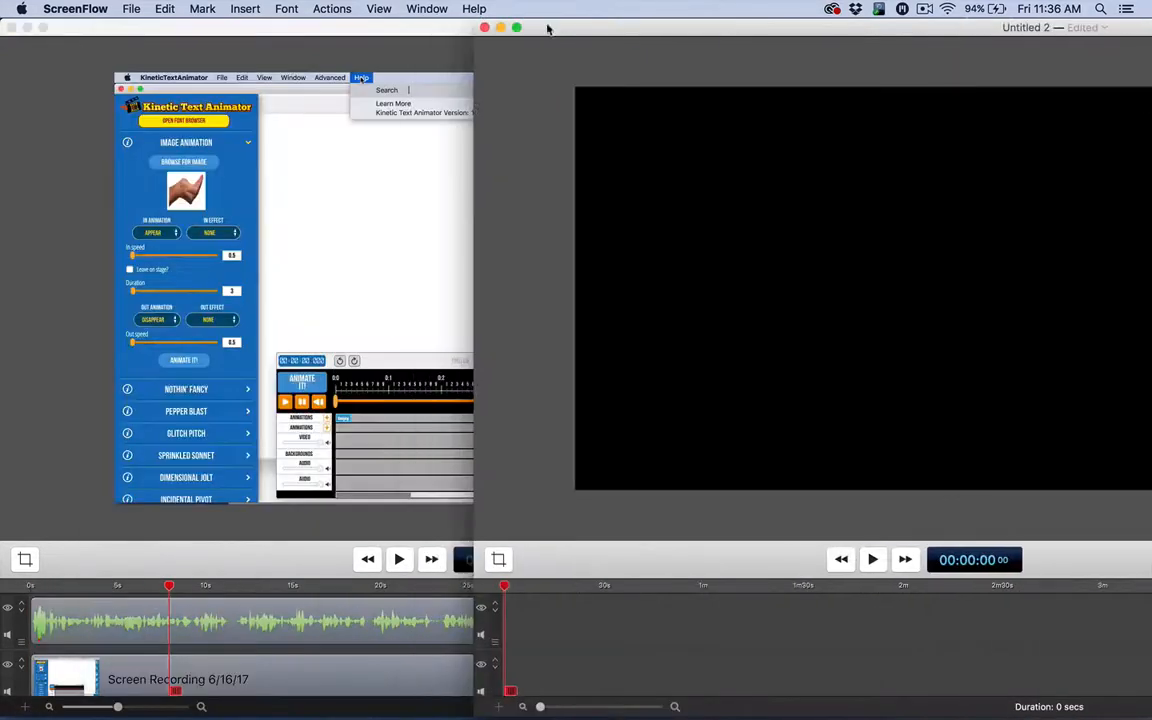
click(27, 27)
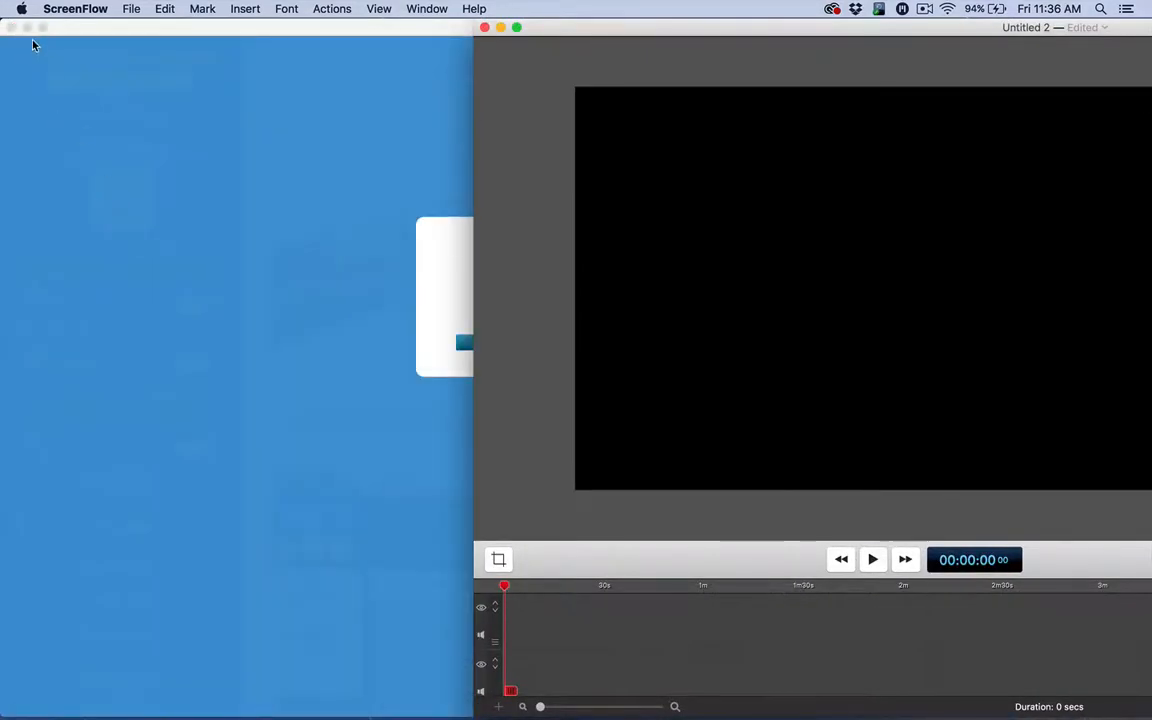
Uncover the desktop and open the Visual Metaphor folder inside Video Like A Pro Video Elements.
drag(54, 28, 310, 28)
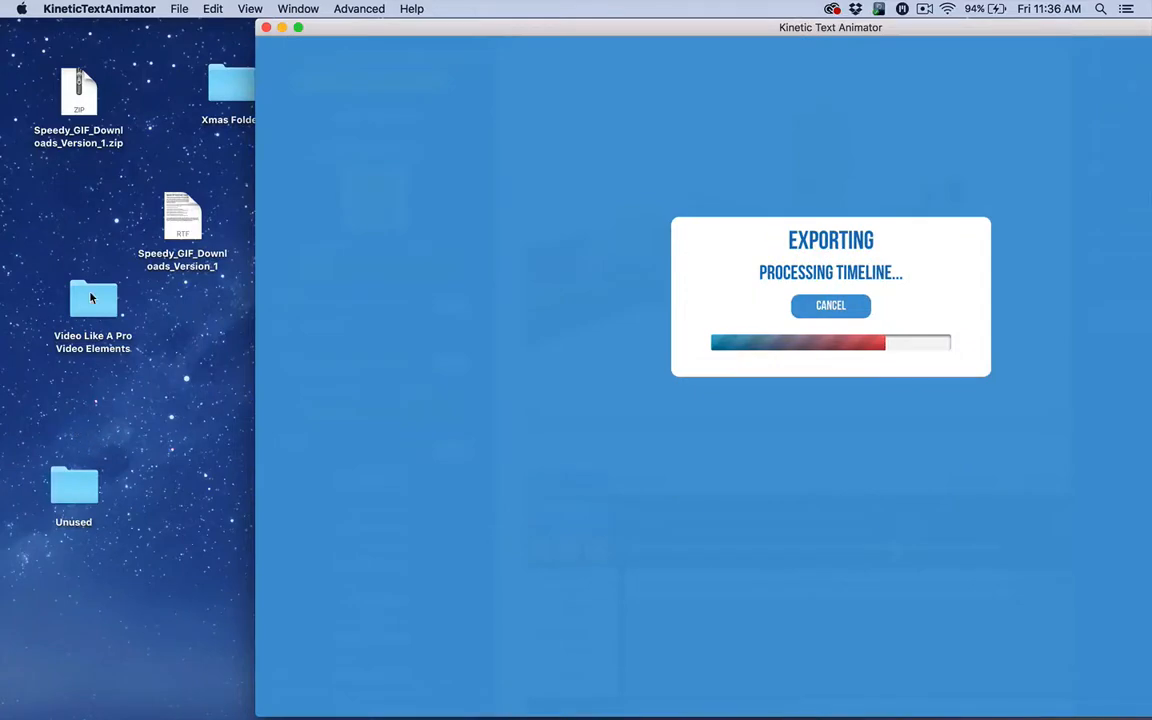
double_click(90, 297)
double_click(490, 215)
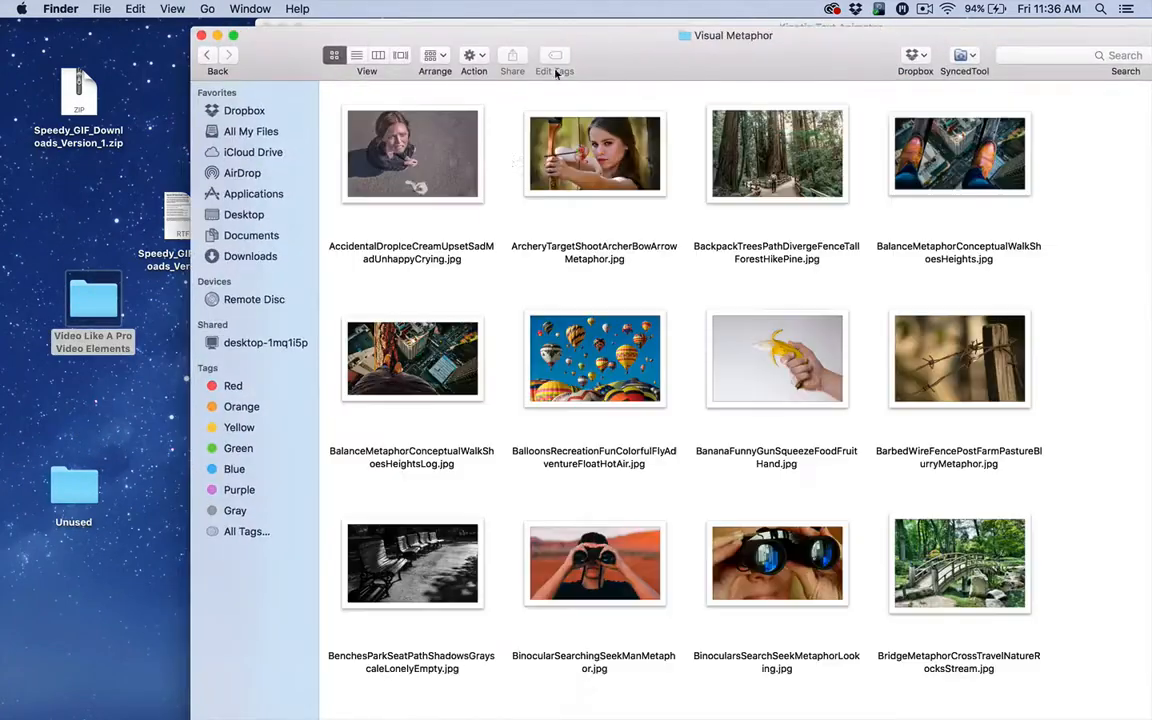
drag(734, 38, 341, 364)
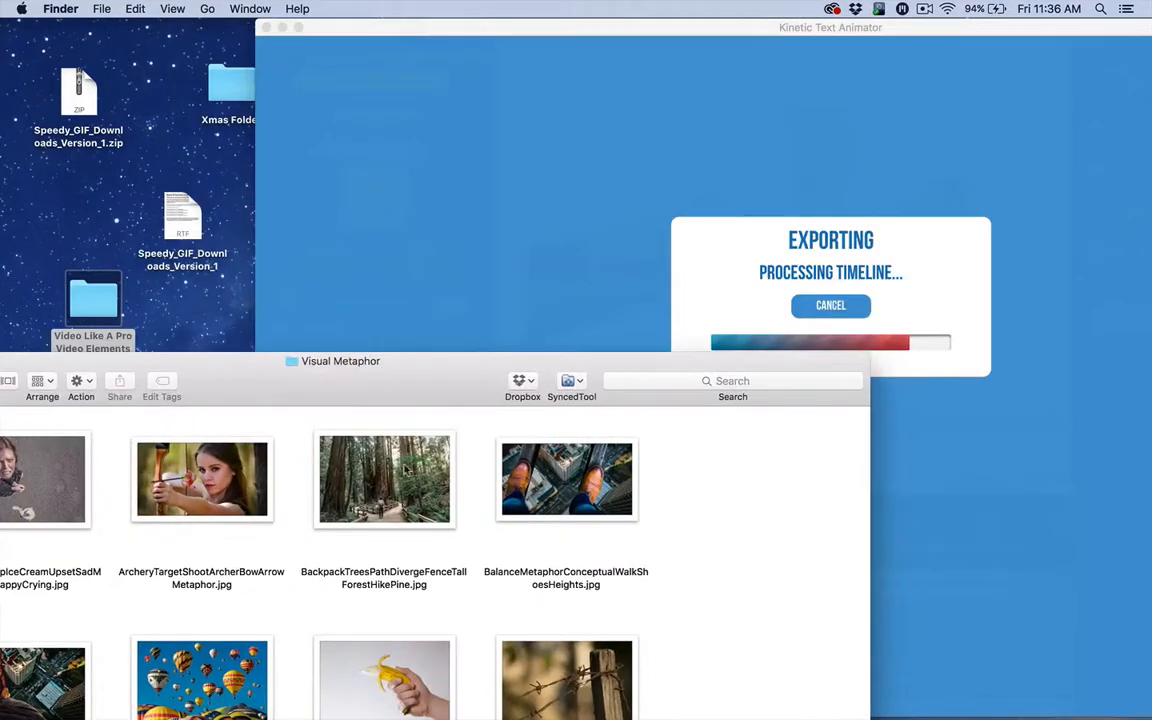
Add BackpackTreesPathDivergeFenceTallForestHikePine.jpg to the new ScreenFlow document's timeline and align it with the canvas's left edge.
mouse_move(392, 703)
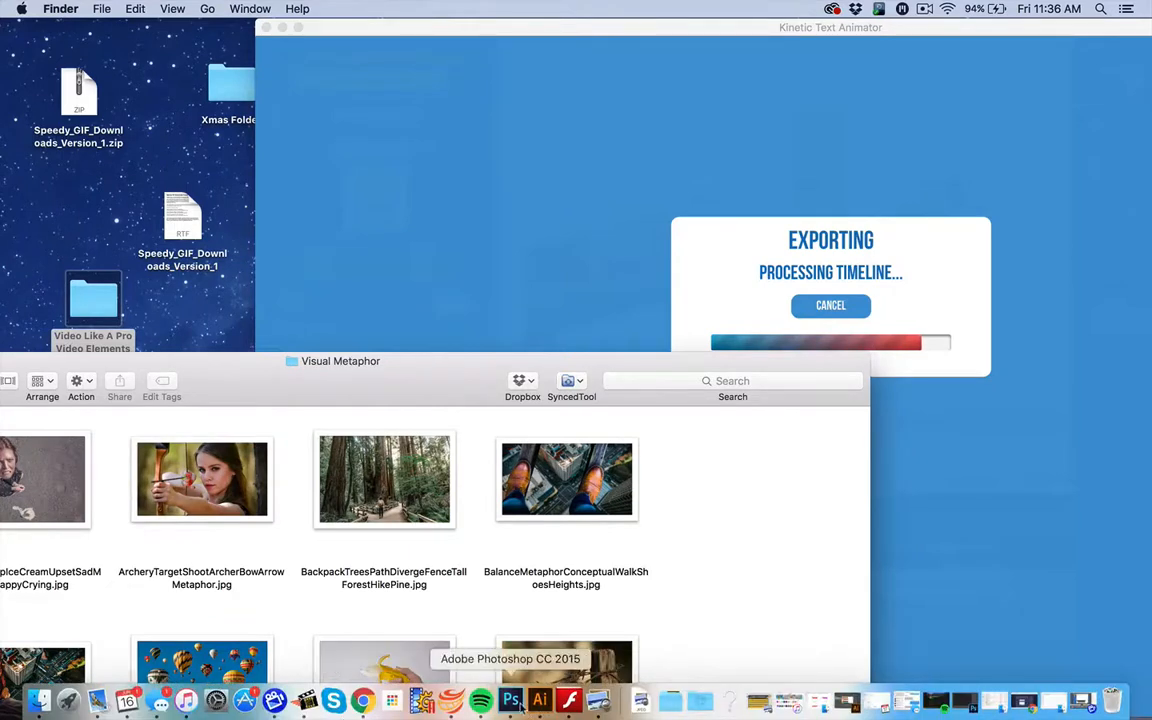
click(274, 701)
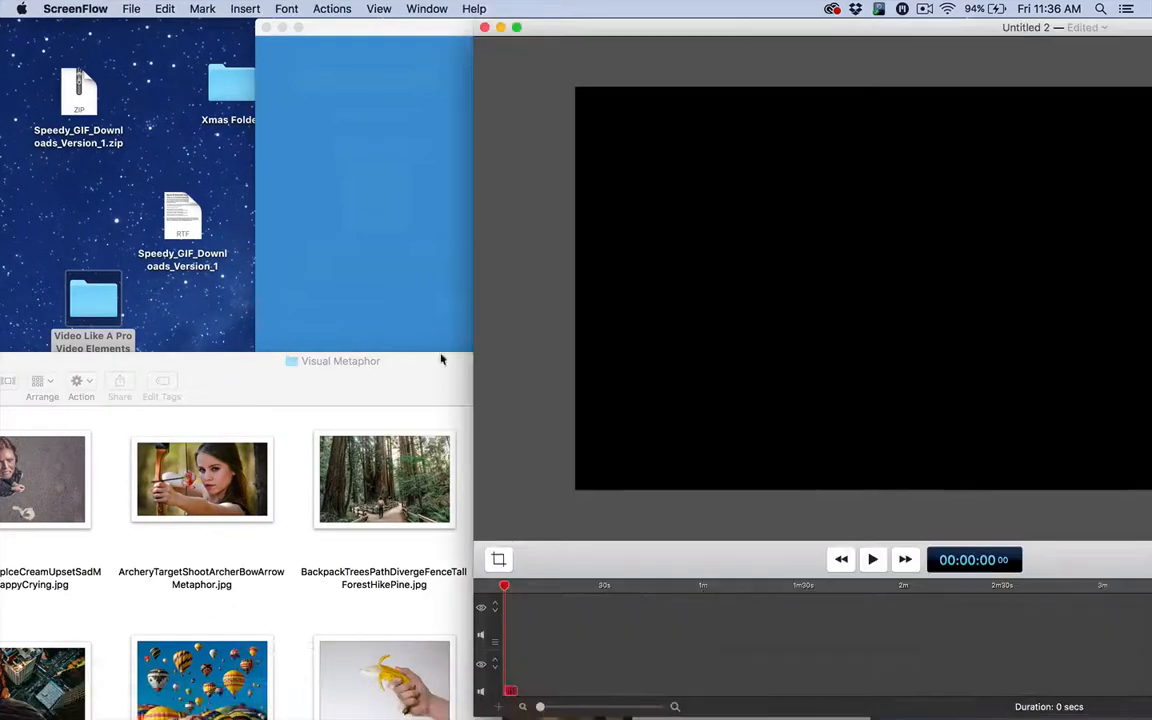
drag(384, 480, 637, 617)
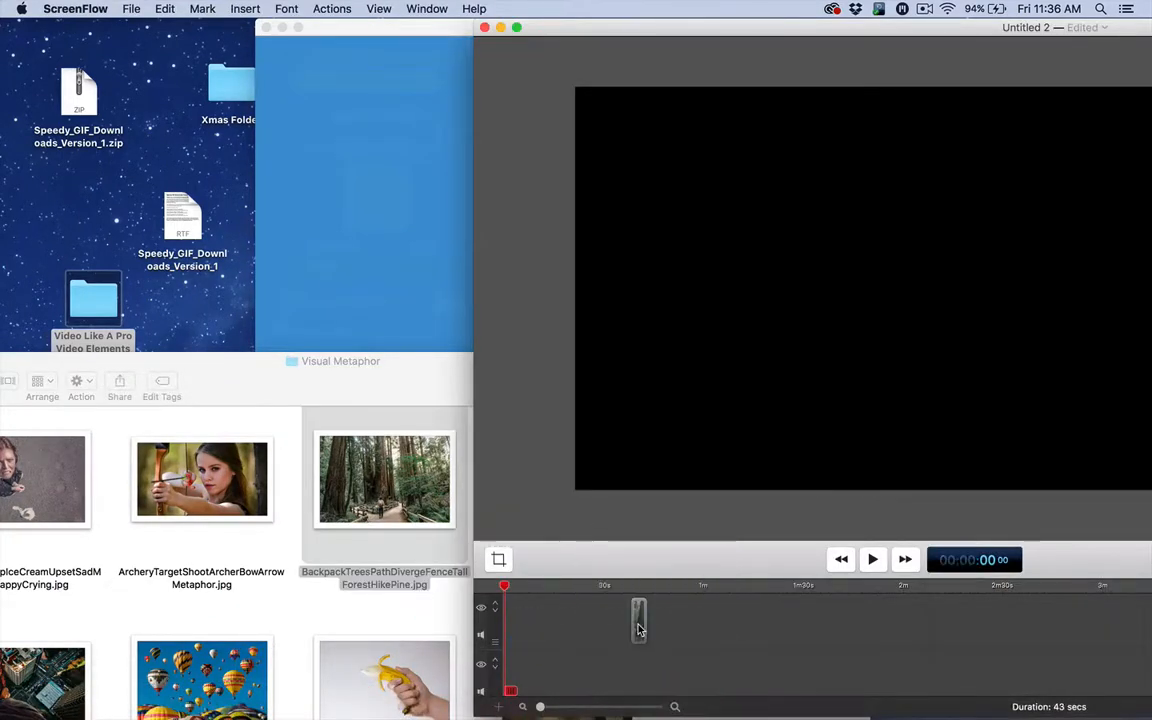
click(224, 390)
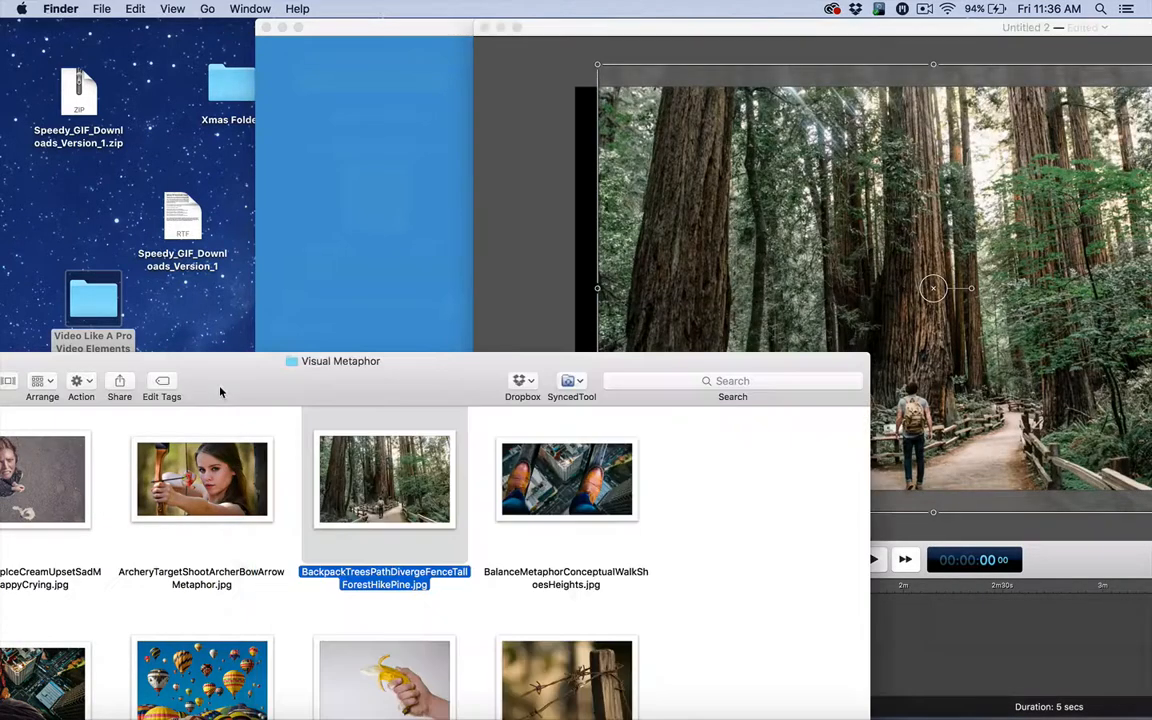
drag(224, 390, 431, 346)
drag(104, 352, 152, 350)
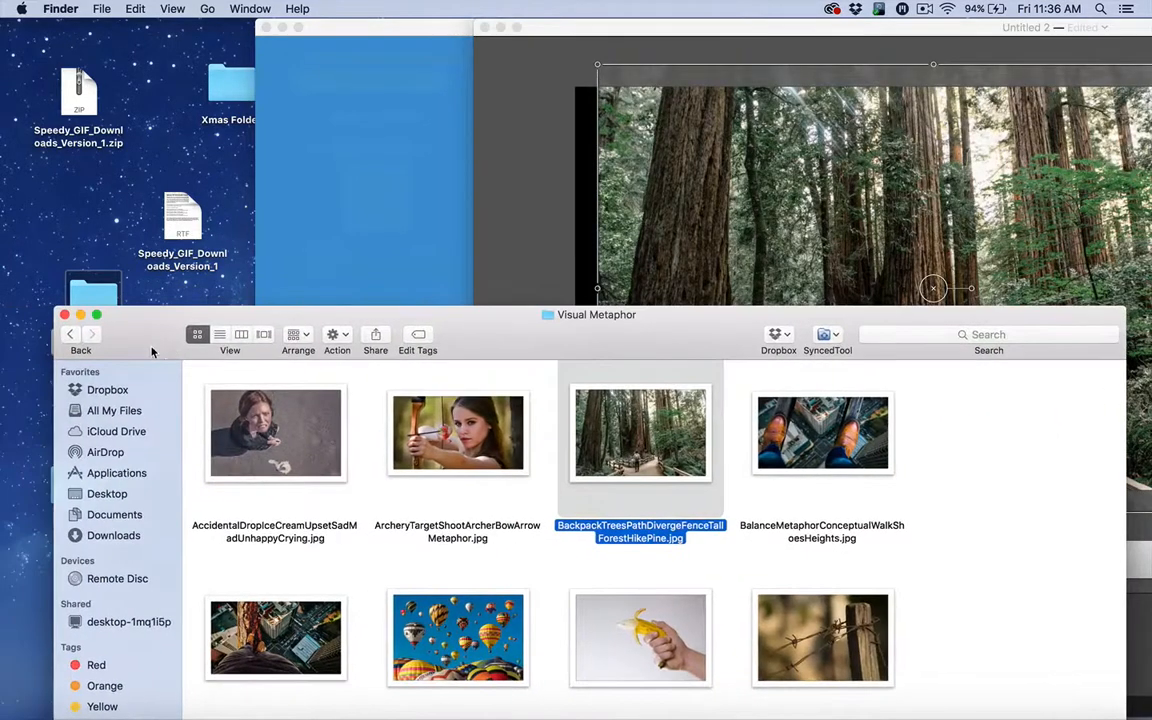
click(65, 315)
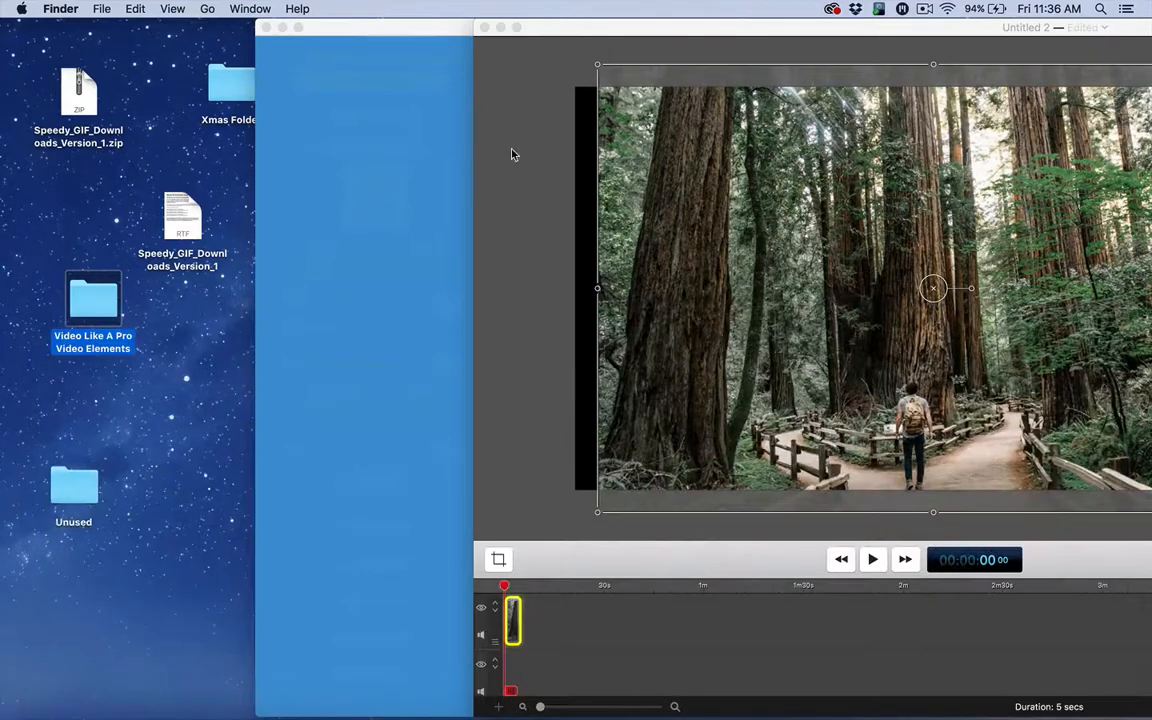
drag(652, 218, 630, 218)
Switch to Kinetic Text Animator and save the exported movie as hand.mov on the Desktop.
click(414, 23)
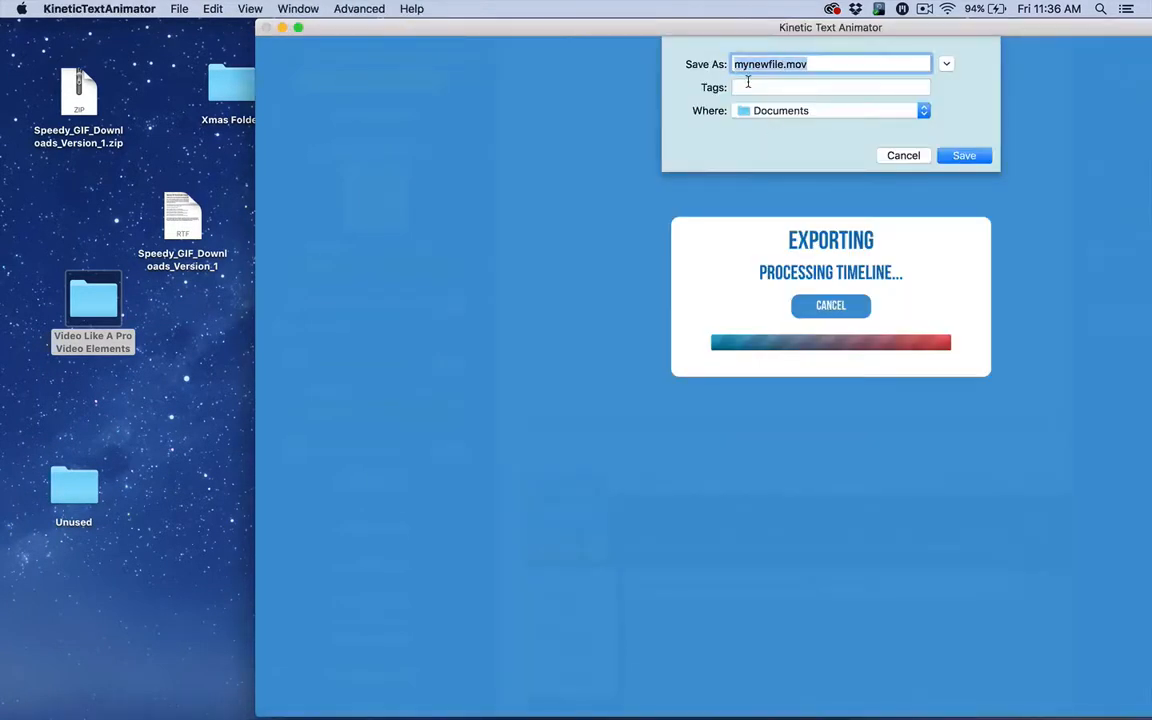
click(767, 64)
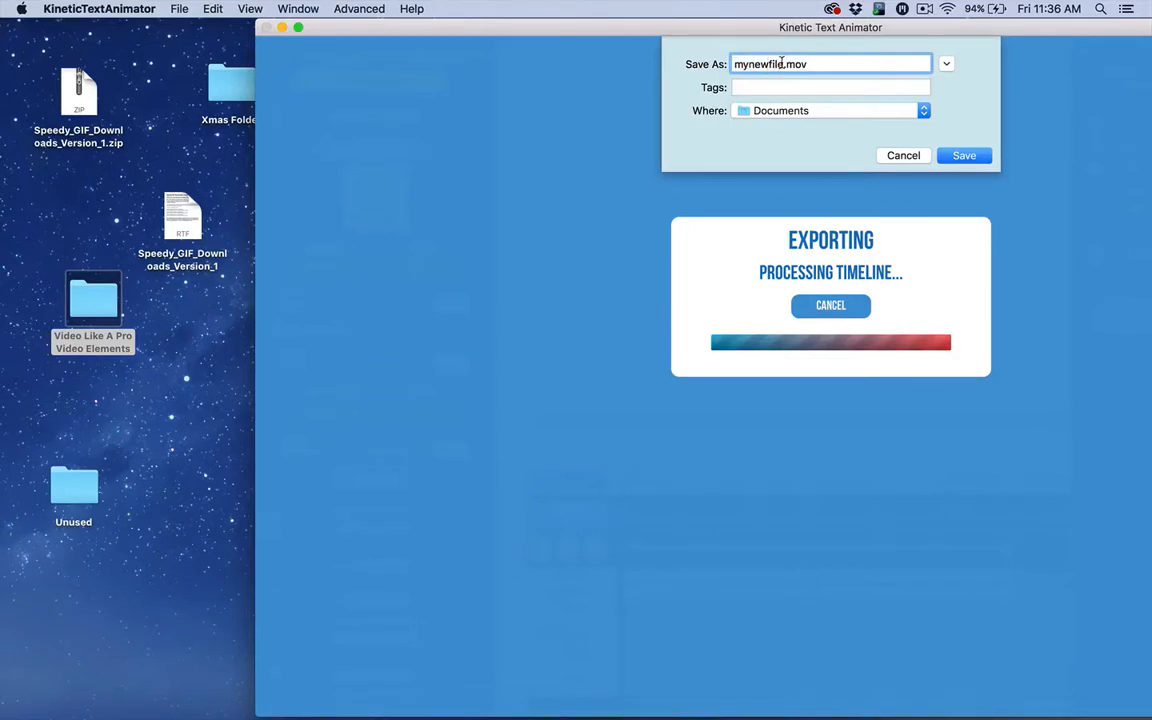
drag(782, 63, 552, 61)
text(hand)
click(787, 111)
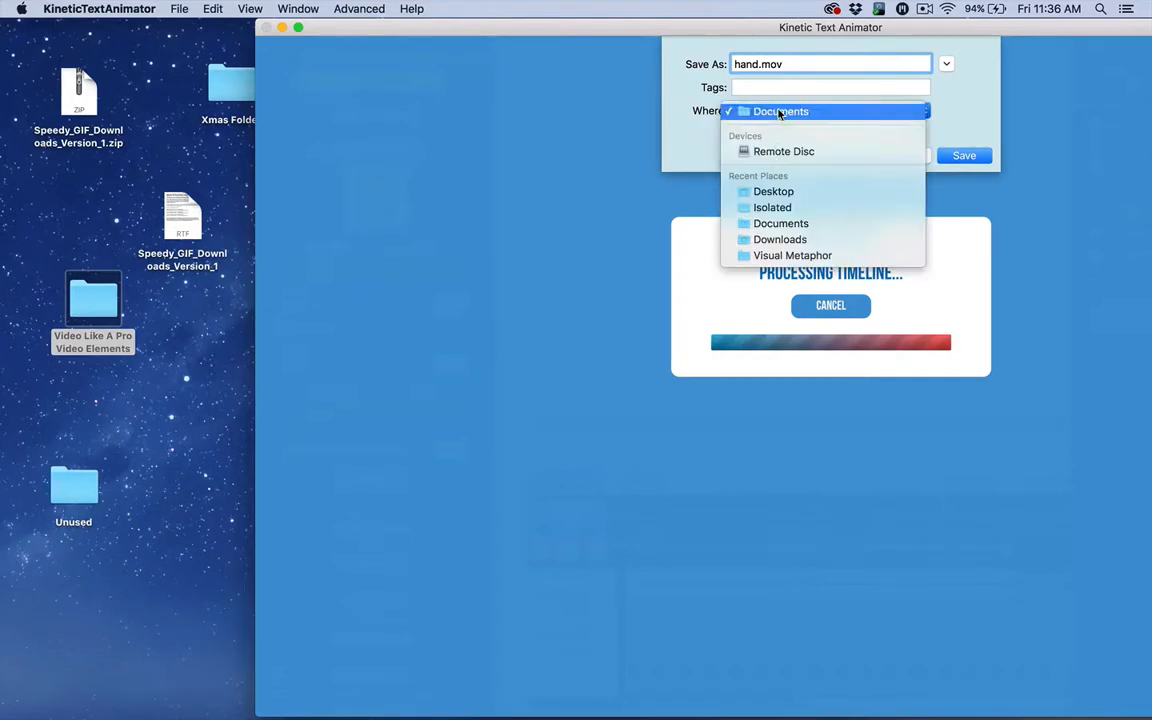
click(765, 191)
click(962, 144)
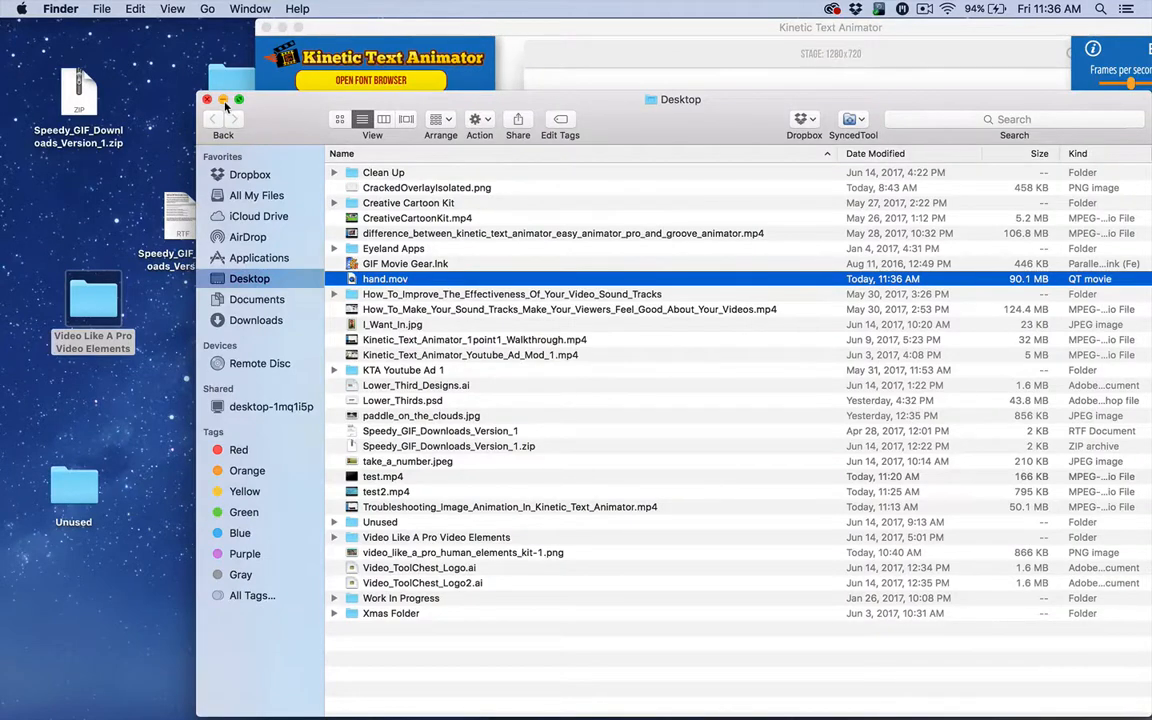
Bring the ScreenFlow document forward, add hand.mov from the Desktop folder to its timeline, and minimize the folder window.
click(290, 30)
drag(332, 27, 532, 104)
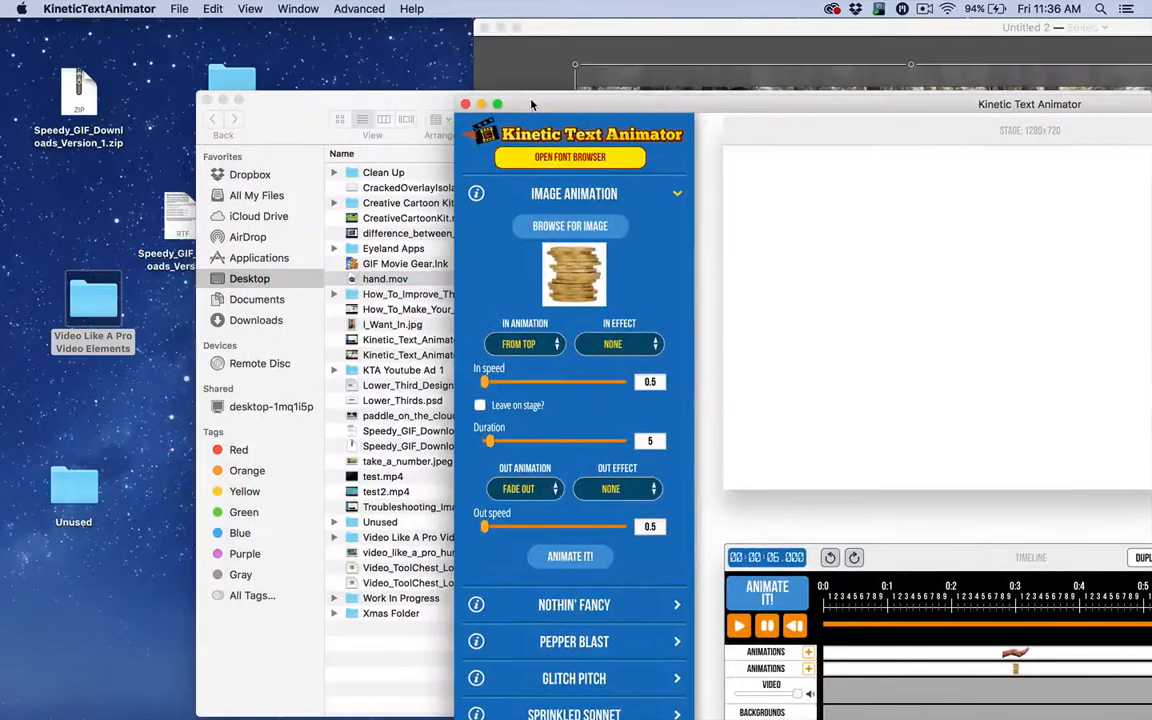
click(492, 30)
drag(492, 30, 380, 30)
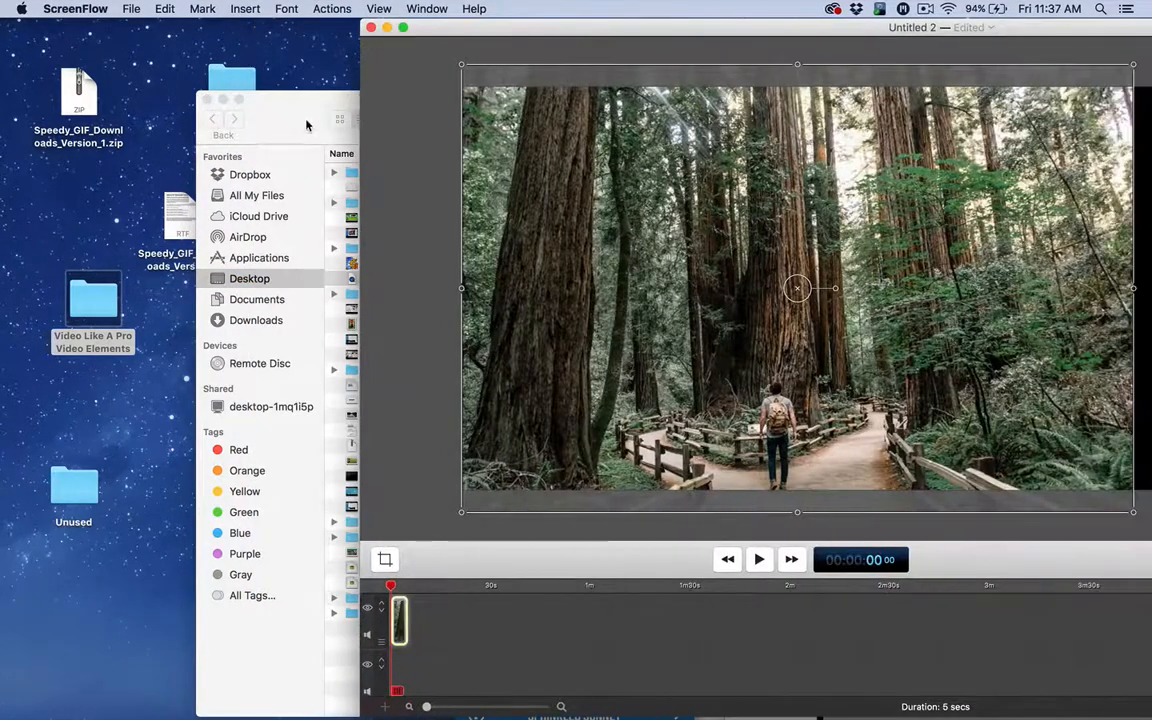
drag(307, 125, 149, 119)
drag(221, 281, 1085, 615)
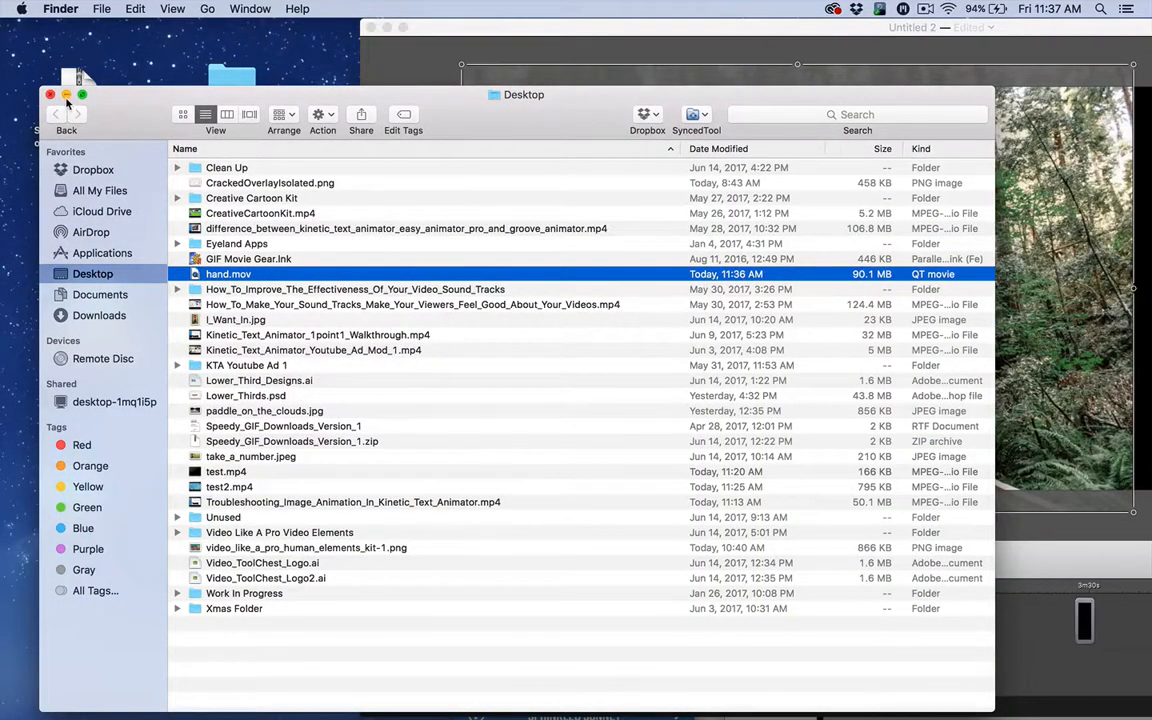
click(67, 97)
Put the forest image on the lower track and place the hand clip above it at the timeline's start.
click(394, 638)
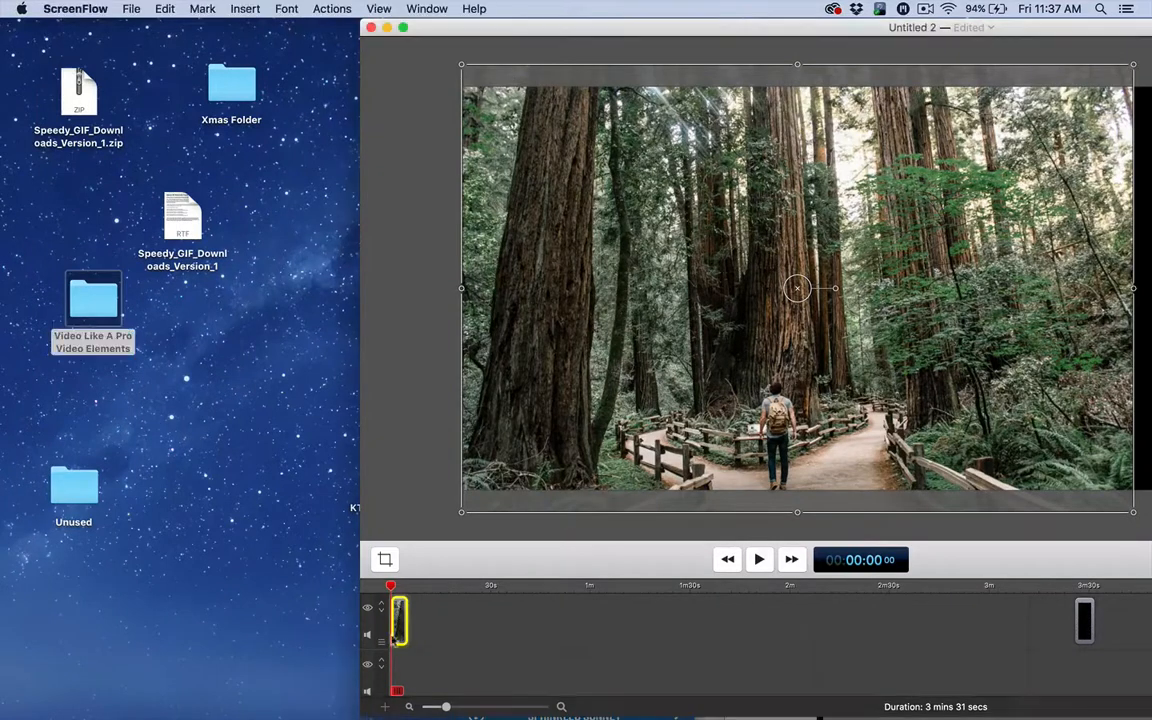
drag(396, 636, 398, 672)
click(1087, 620)
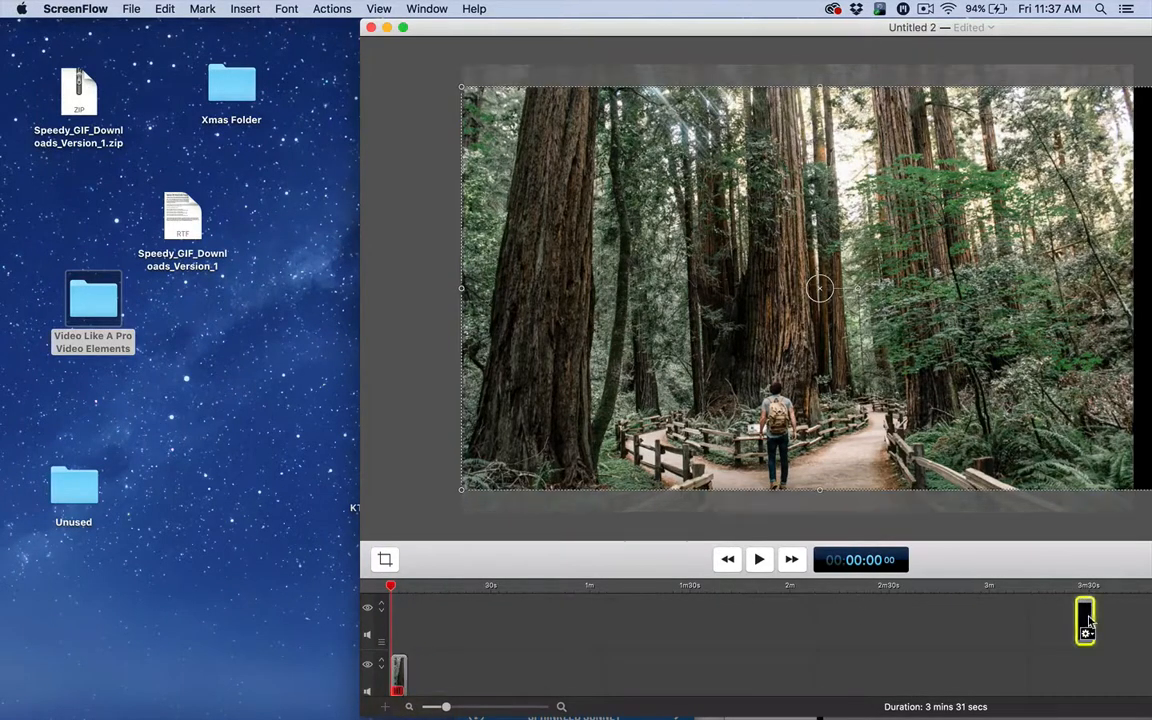
drag(1087, 620, 393, 617)
Play the composite to examine the hand-and-coins clip over the forest background.
key(space)
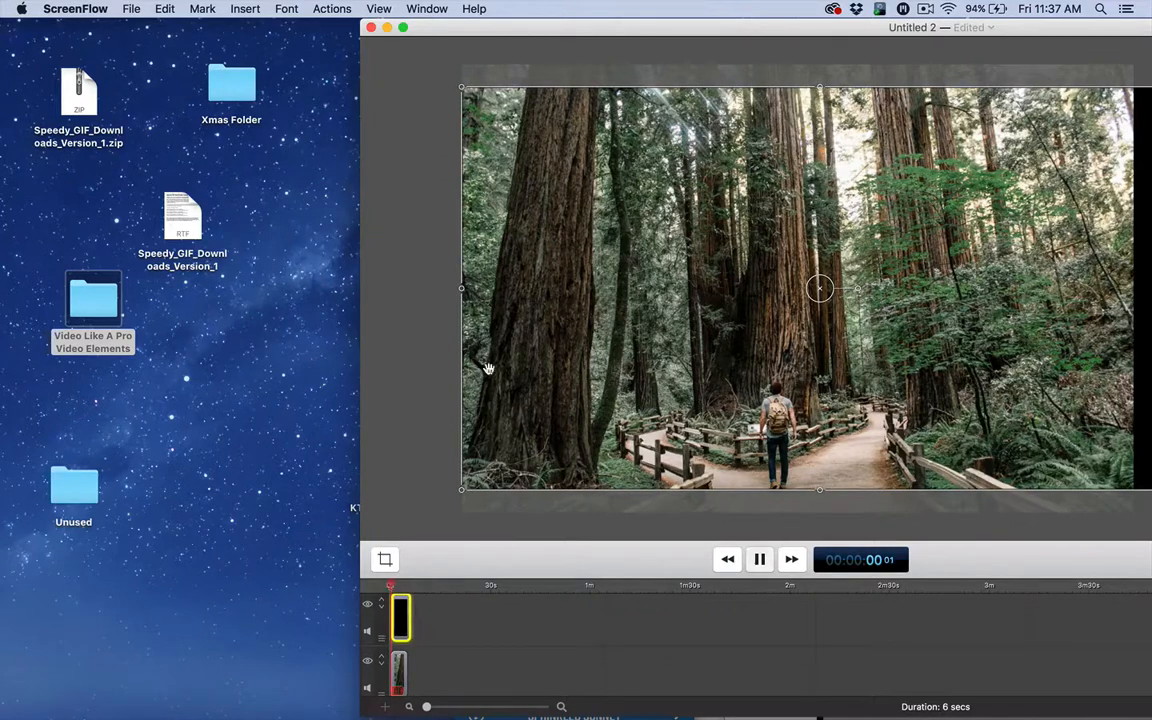
key(space)
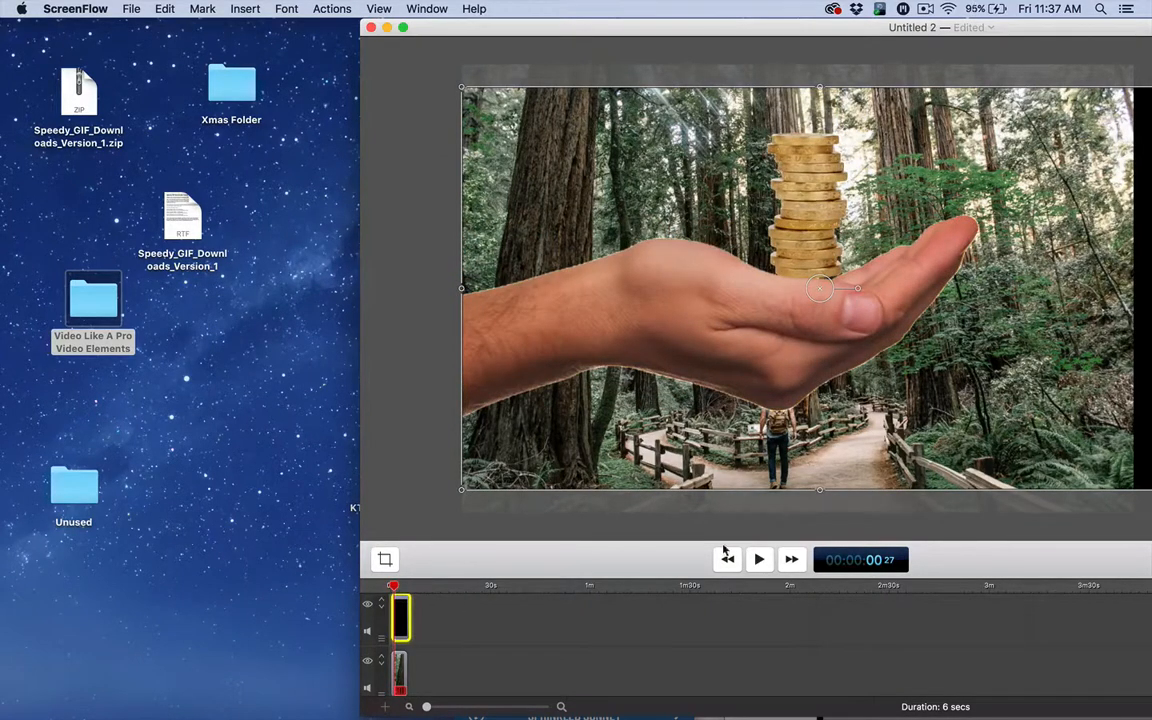
key(space)
key(space)
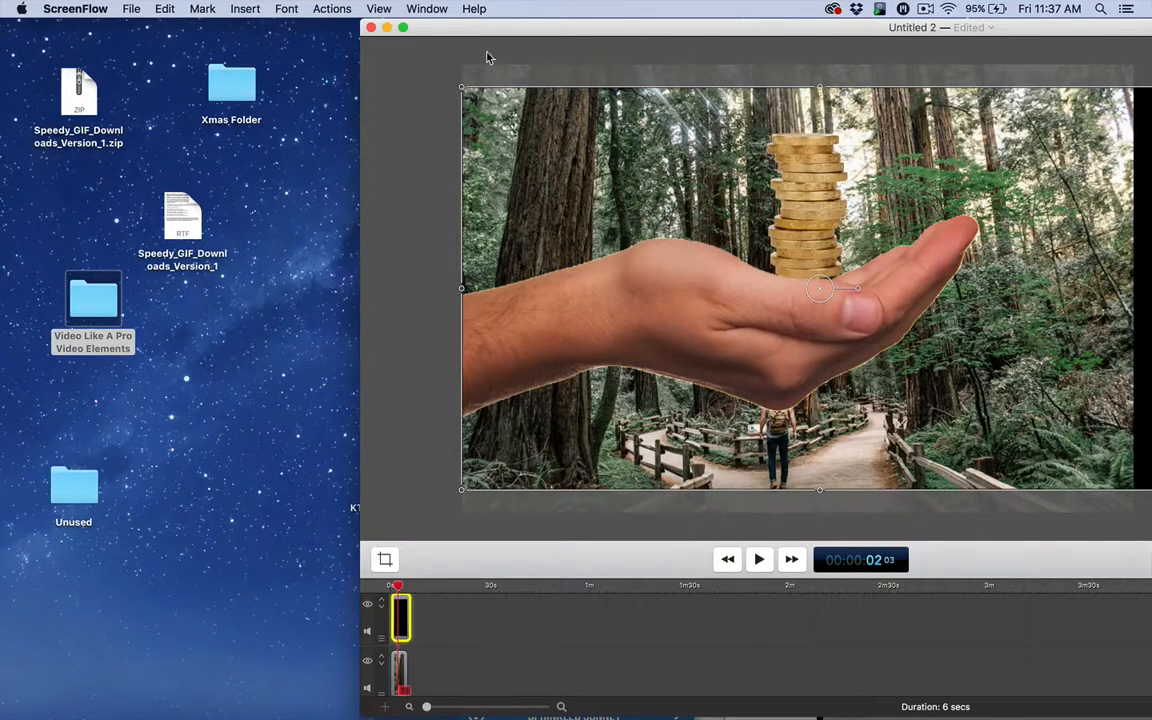
drag(496, 26, 178, 12)
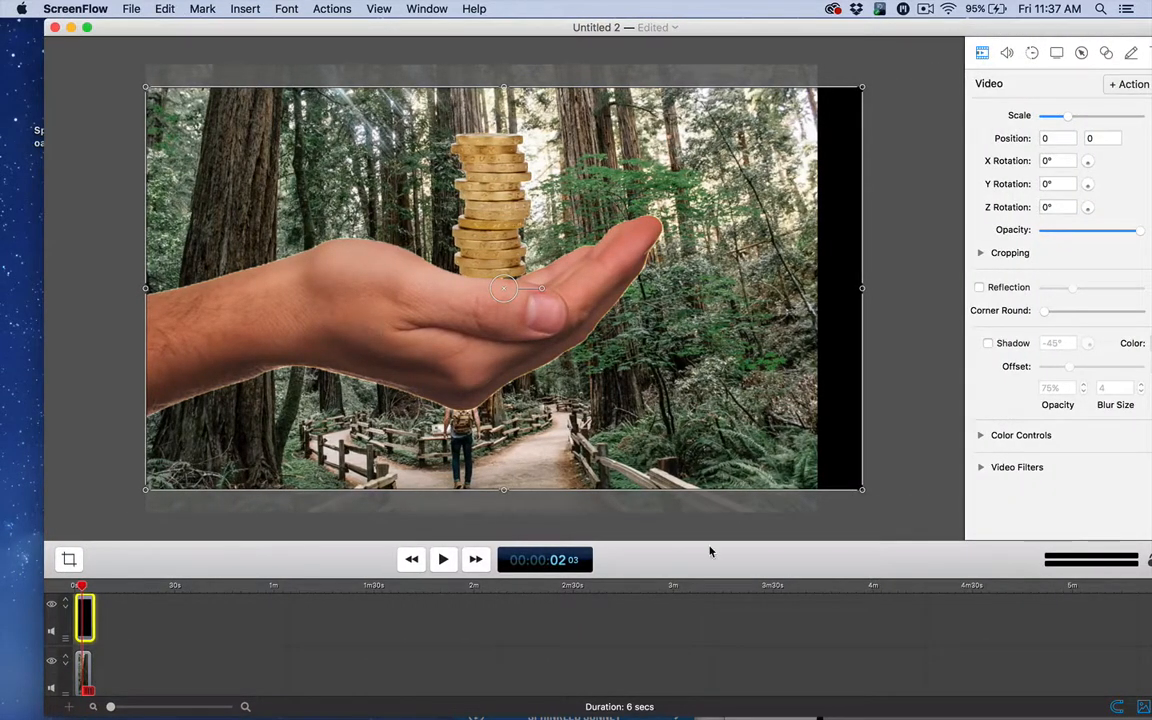
click(689, 522)
click(687, 507)
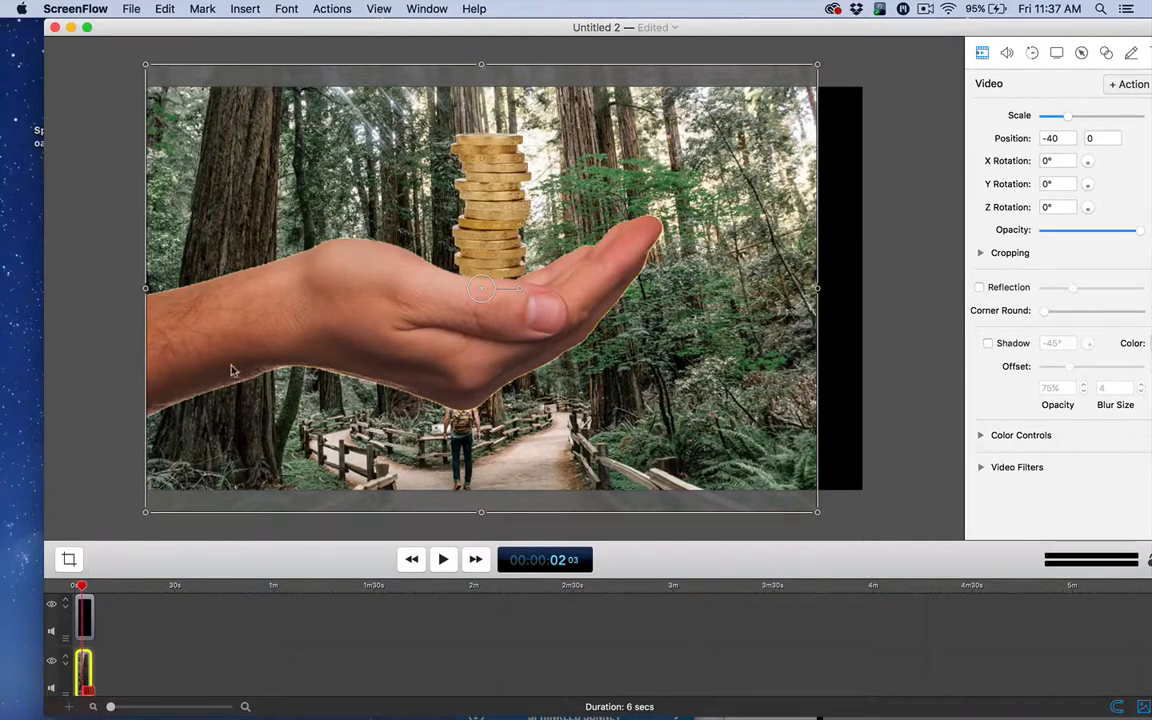
Switch back to Kinetic Text Animator, bring its whole window into view, and close the export settings.
mouse_move(567, 705)
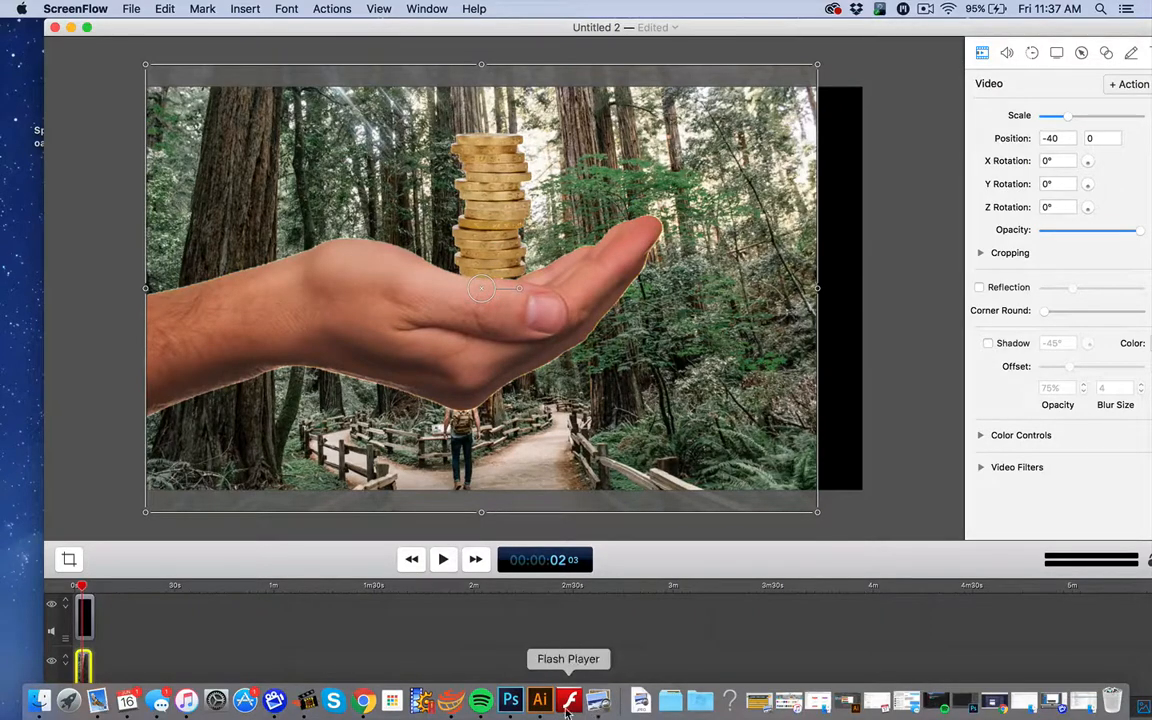
click(306, 700)
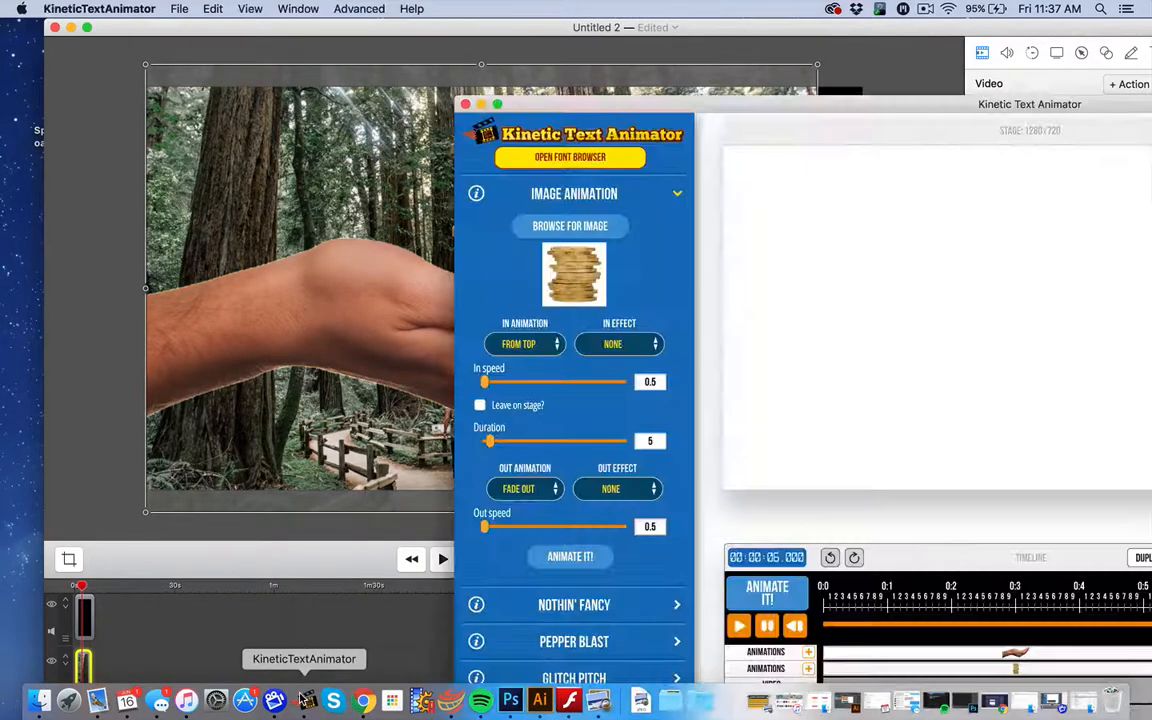
double_click(666, 105)
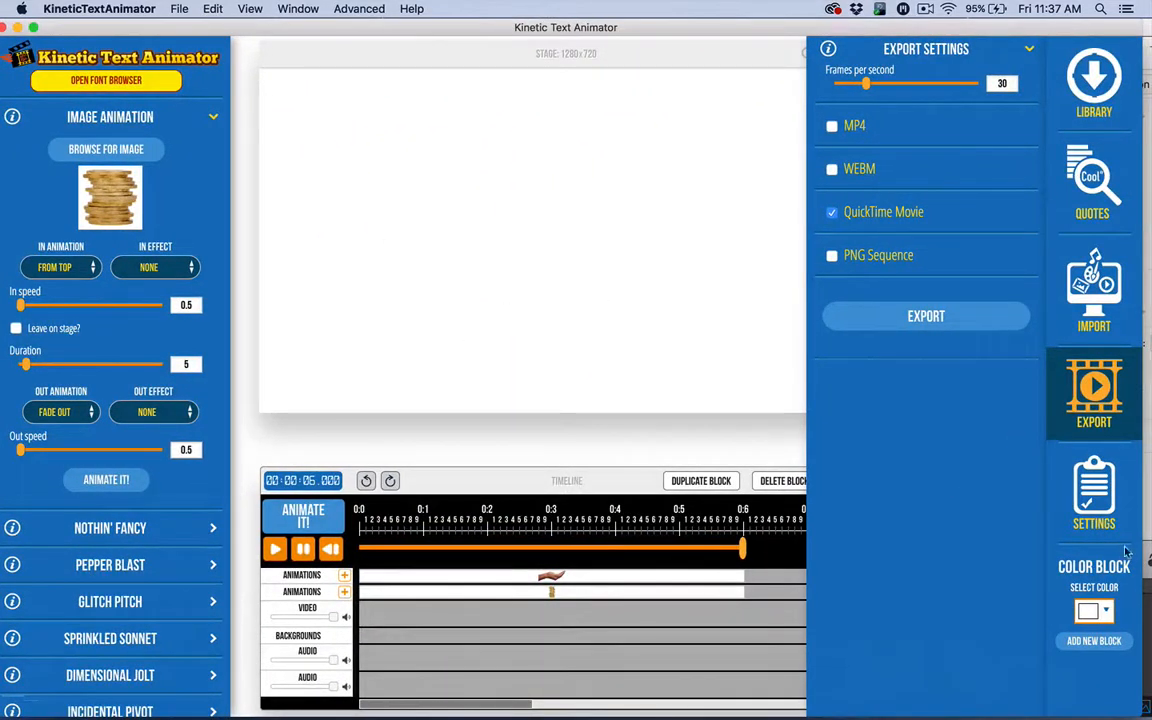
click(1094, 390)
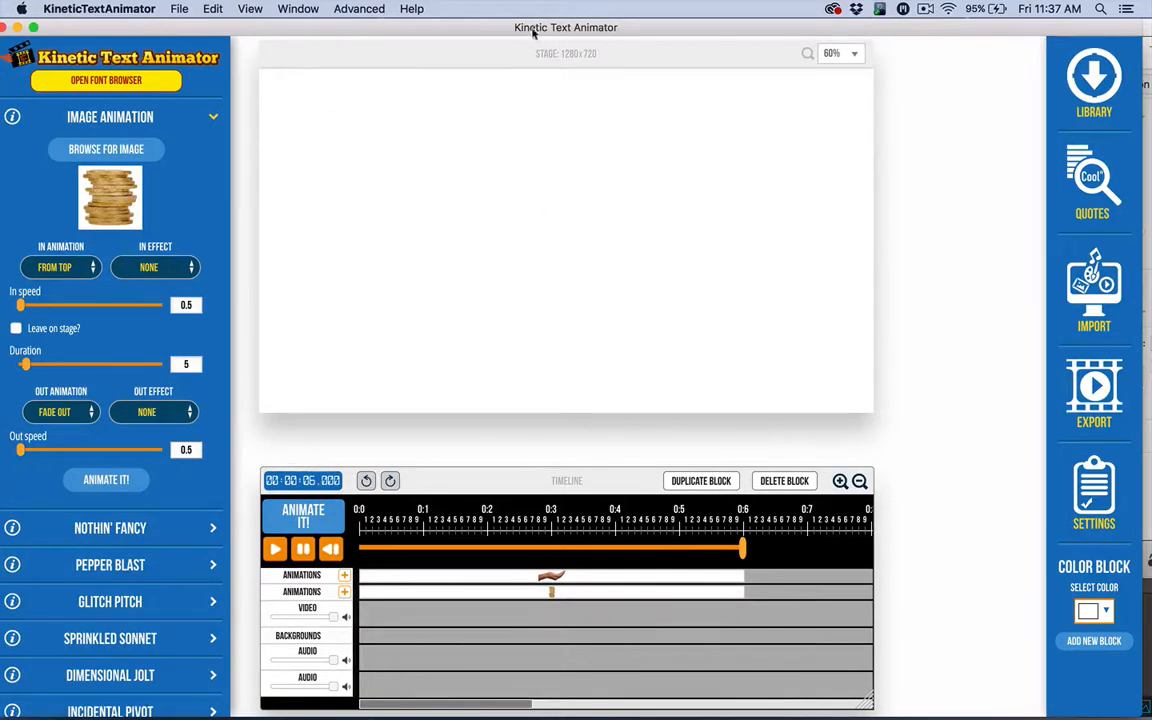
Review the available export formats in the export settings and close them.
click(1090, 388)
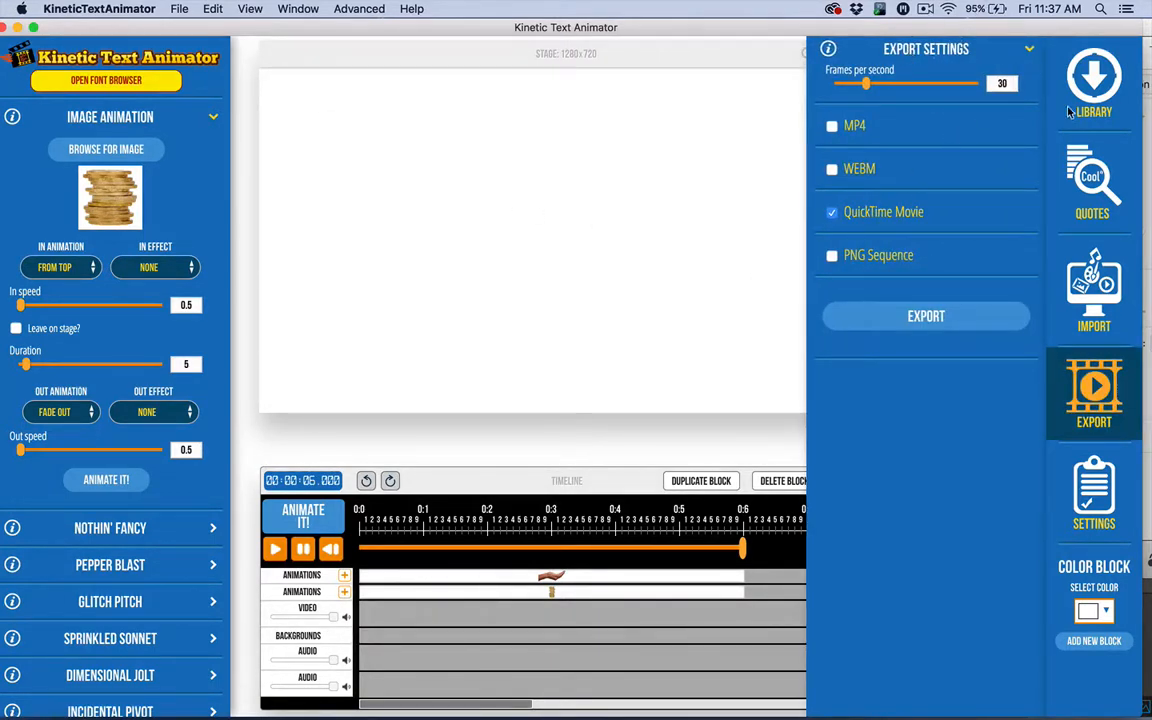
click(1085, 416)
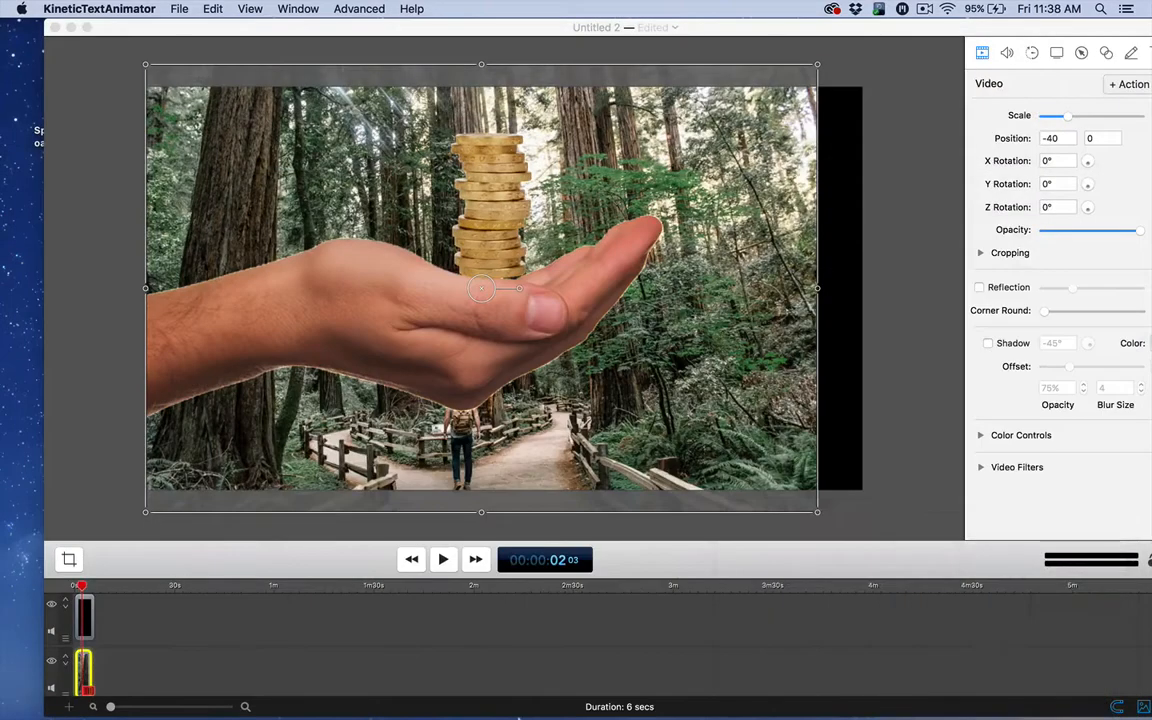
Switch to Chrome, check the Kinetic Text Animator contact page, and show the Animation Creators Club Facebook group with its web address highlighted.
mouse_move(470, 705)
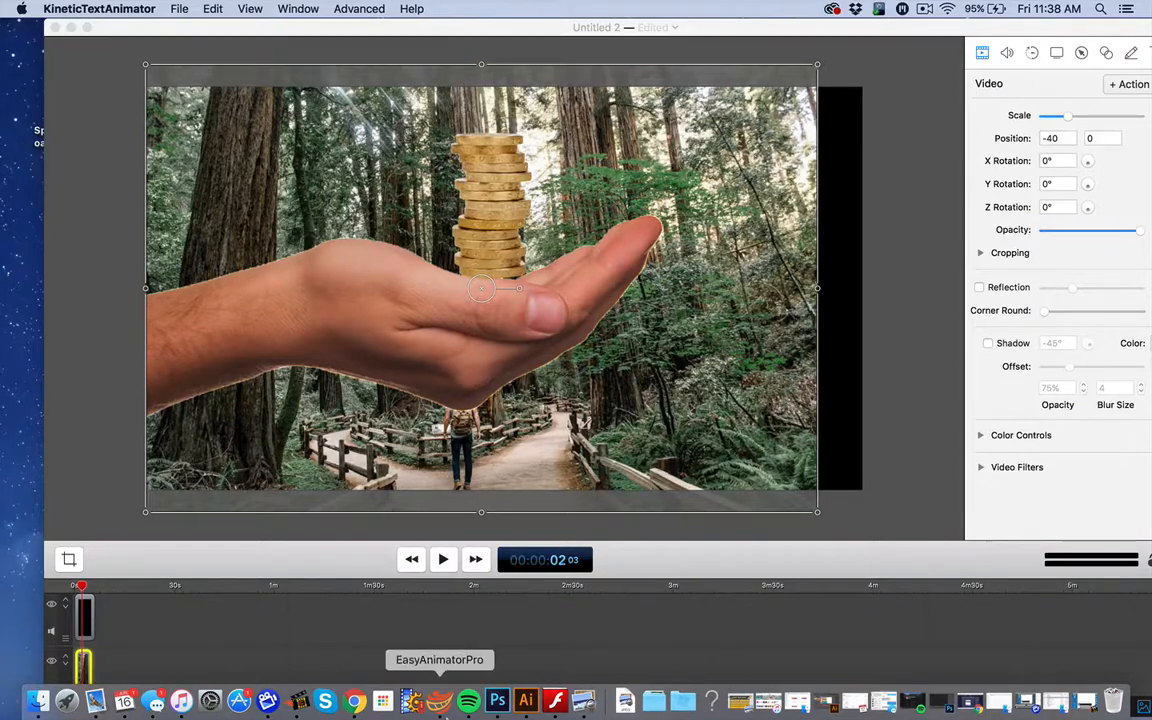
click(356, 702)
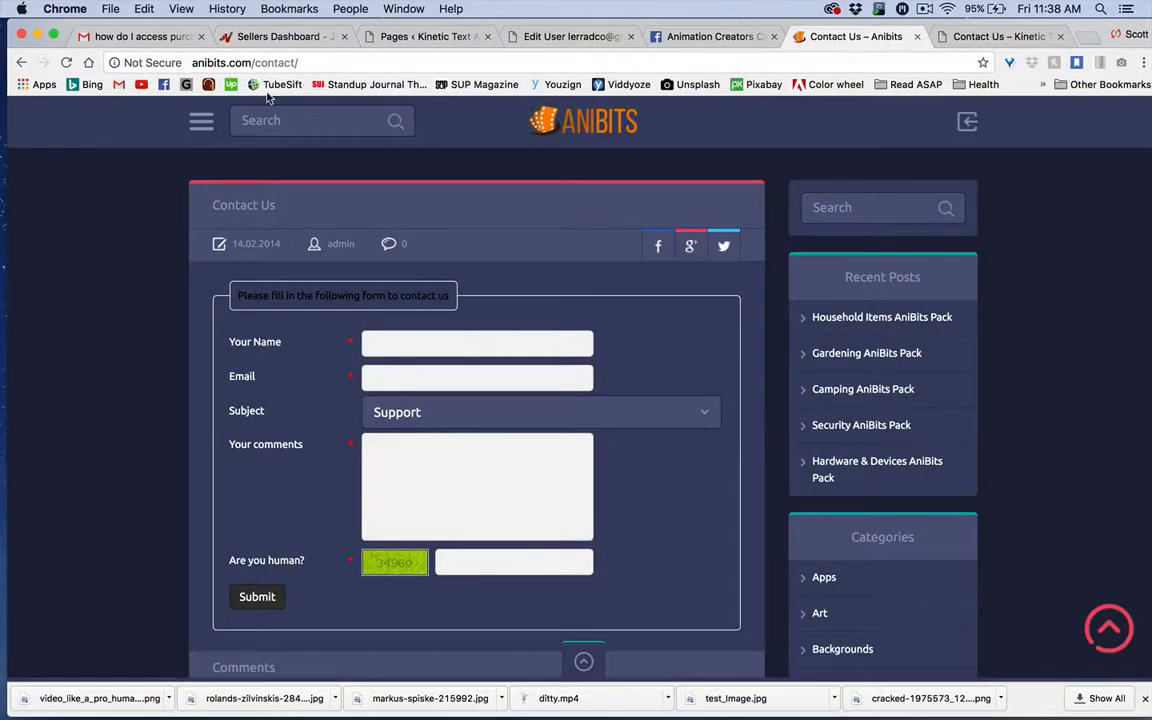
key(ctrl+Tab)
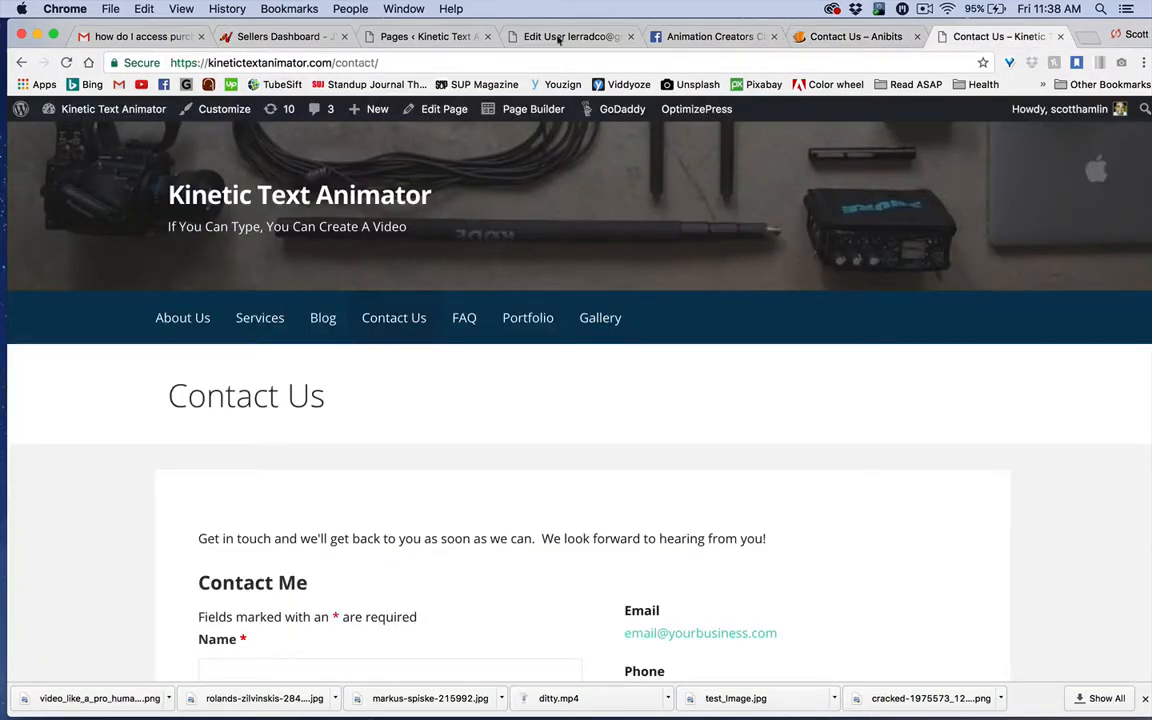
click(705, 37)
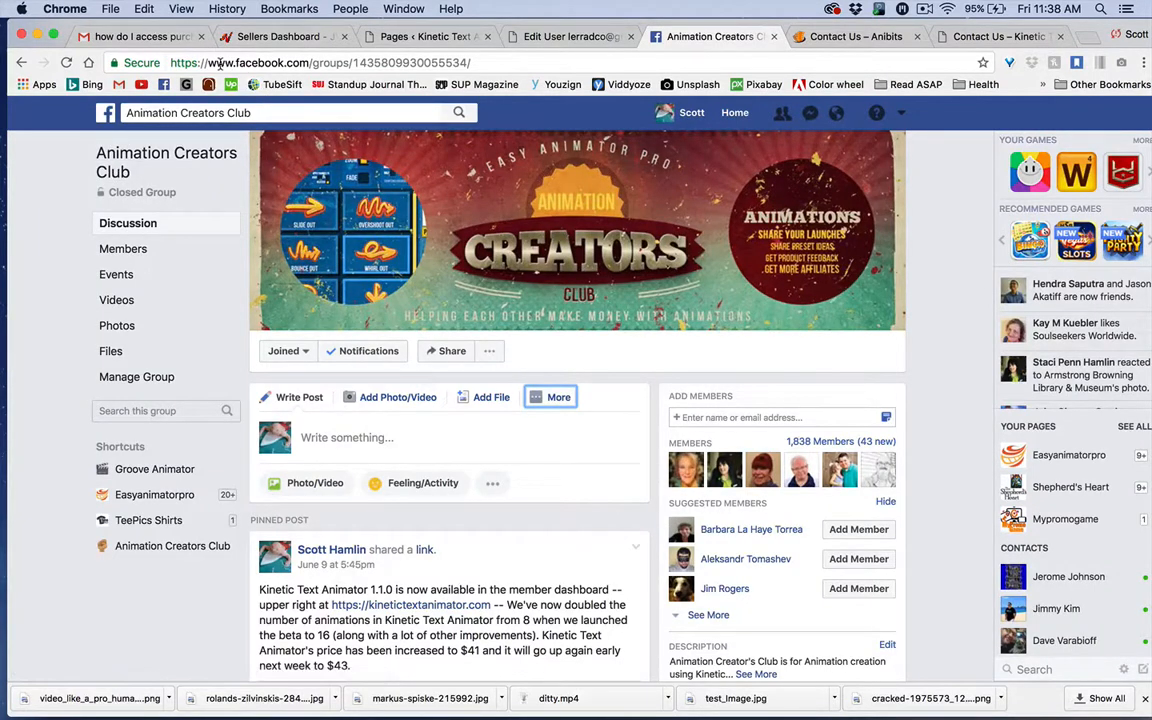
click(180, 58)
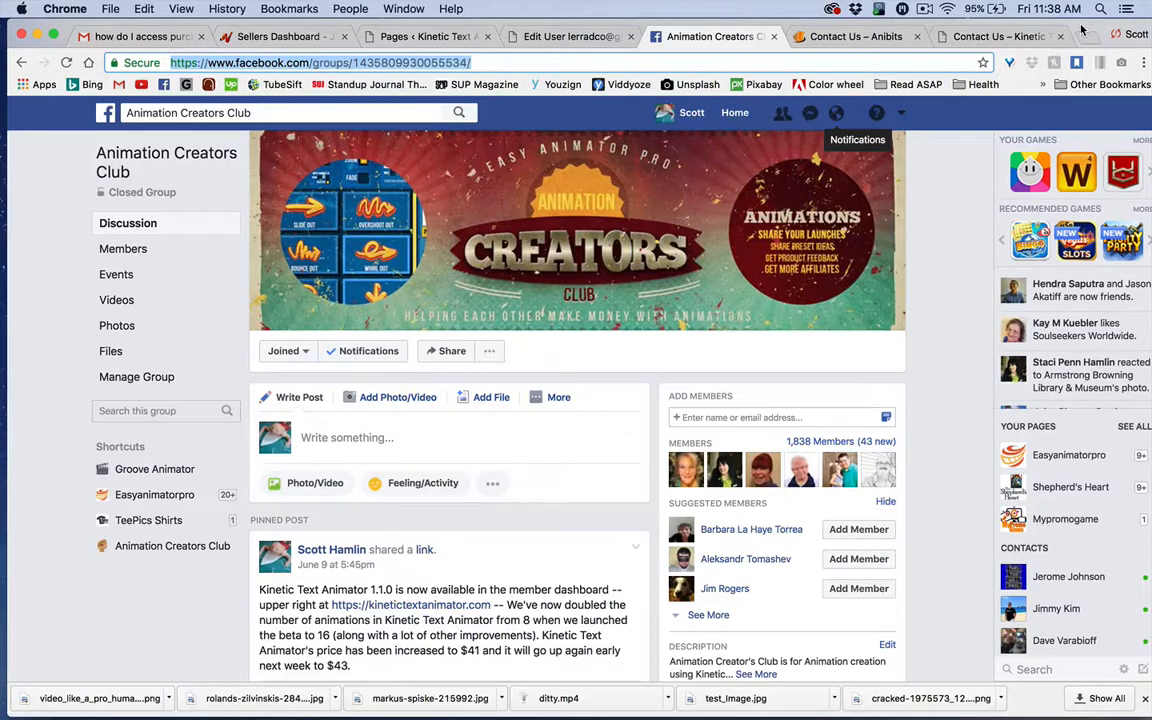
Minimize the Chrome window and bring the Animation Creators Club page back on screen with its address deselected.
drag(1081, 30, 985, 33)
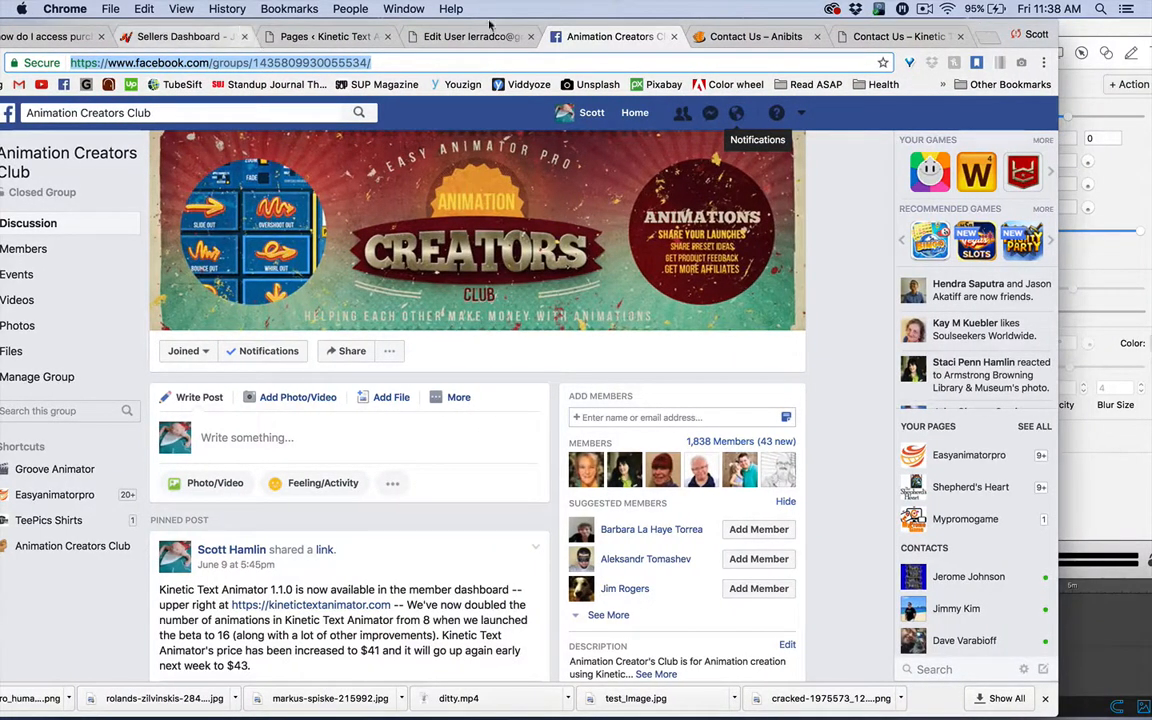
double_click(985, 33)
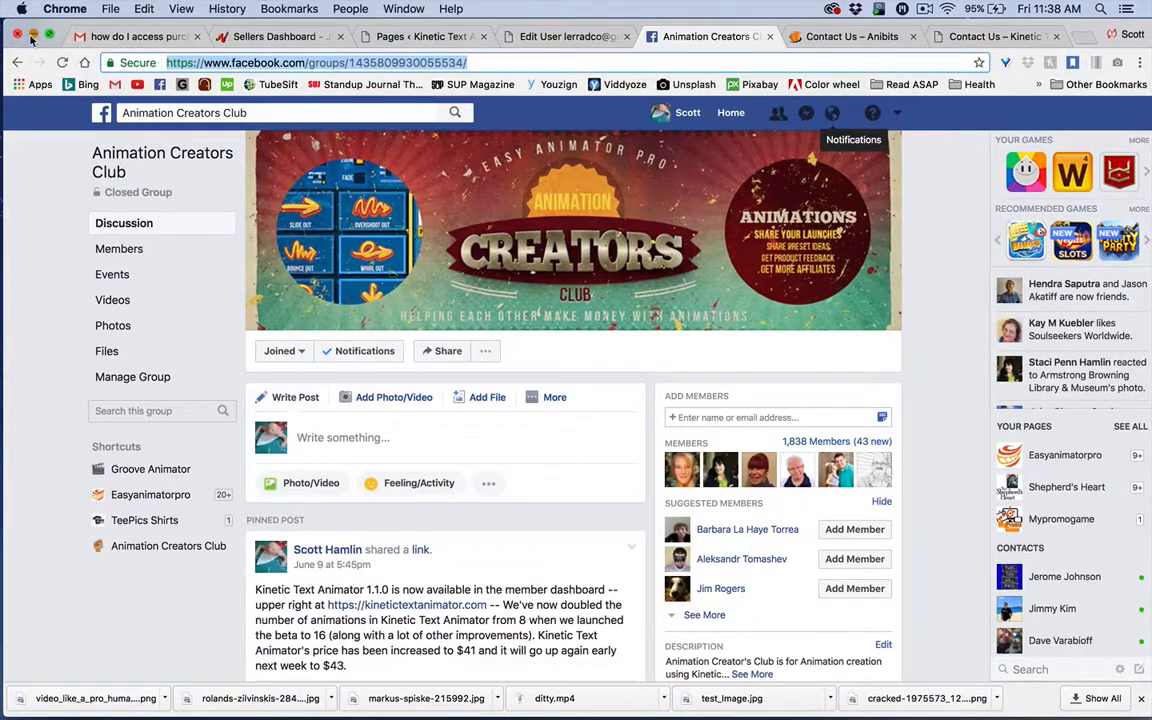
click(32, 36)
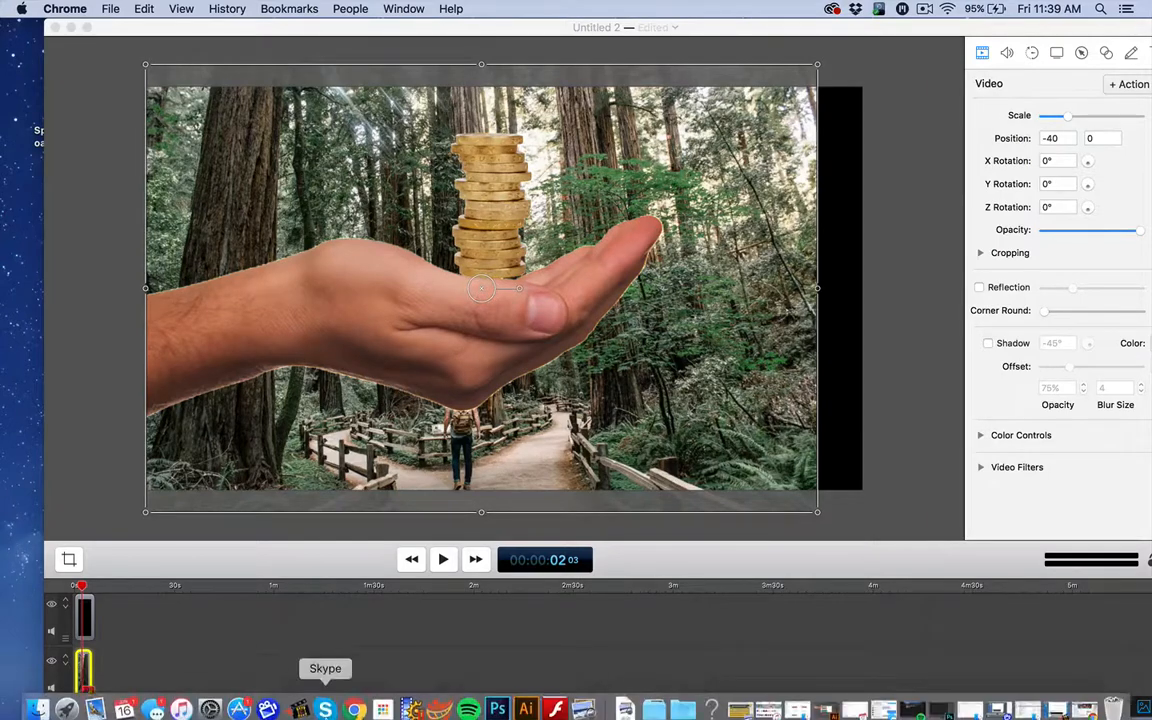
click(358, 701)
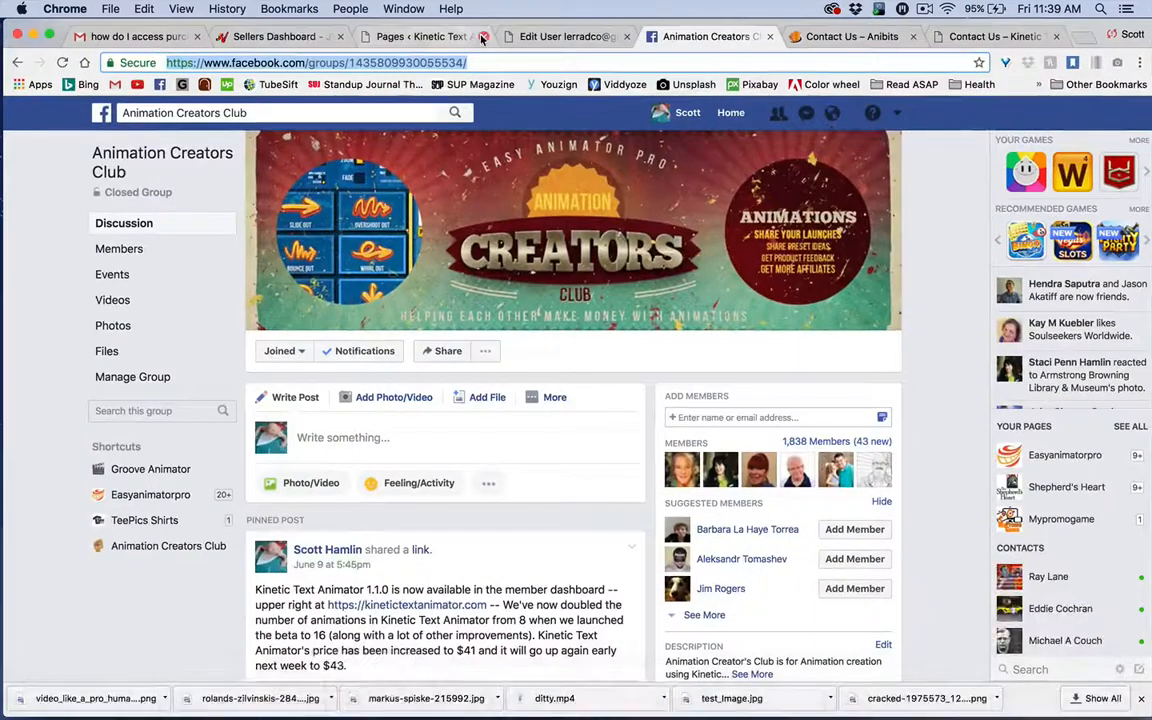
click(948, 272)
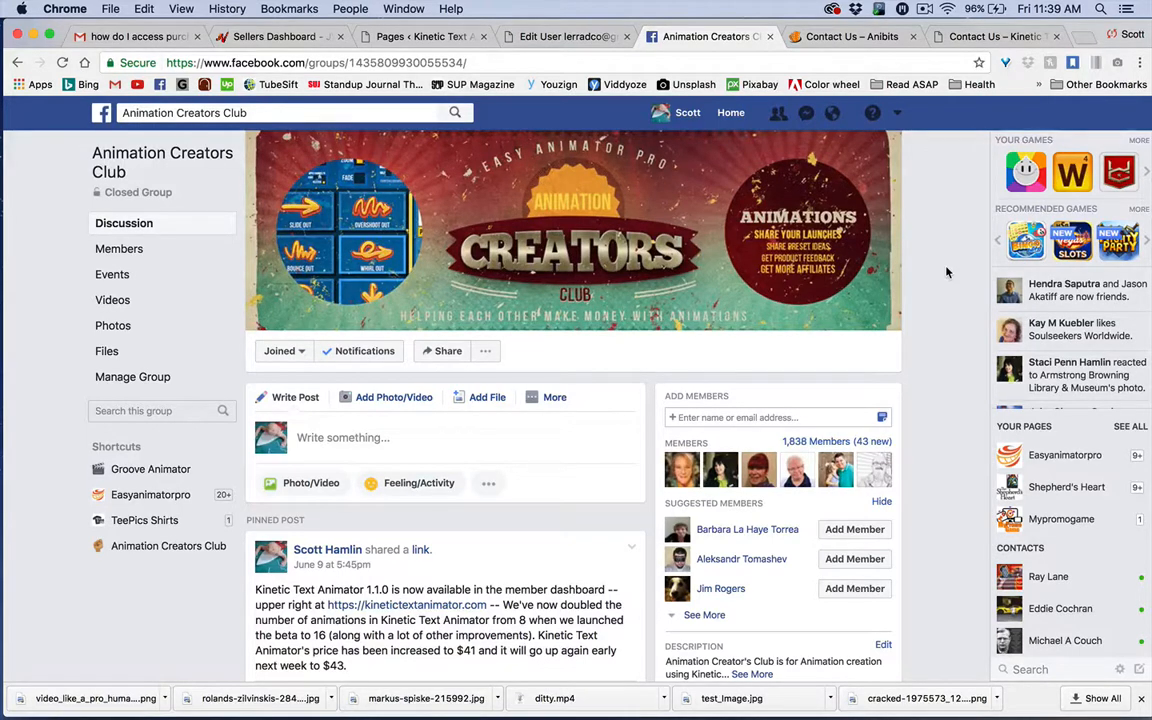
Return to Kinetic Text Animator and move its window fully onto the screen.
mouse_move(568, 712)
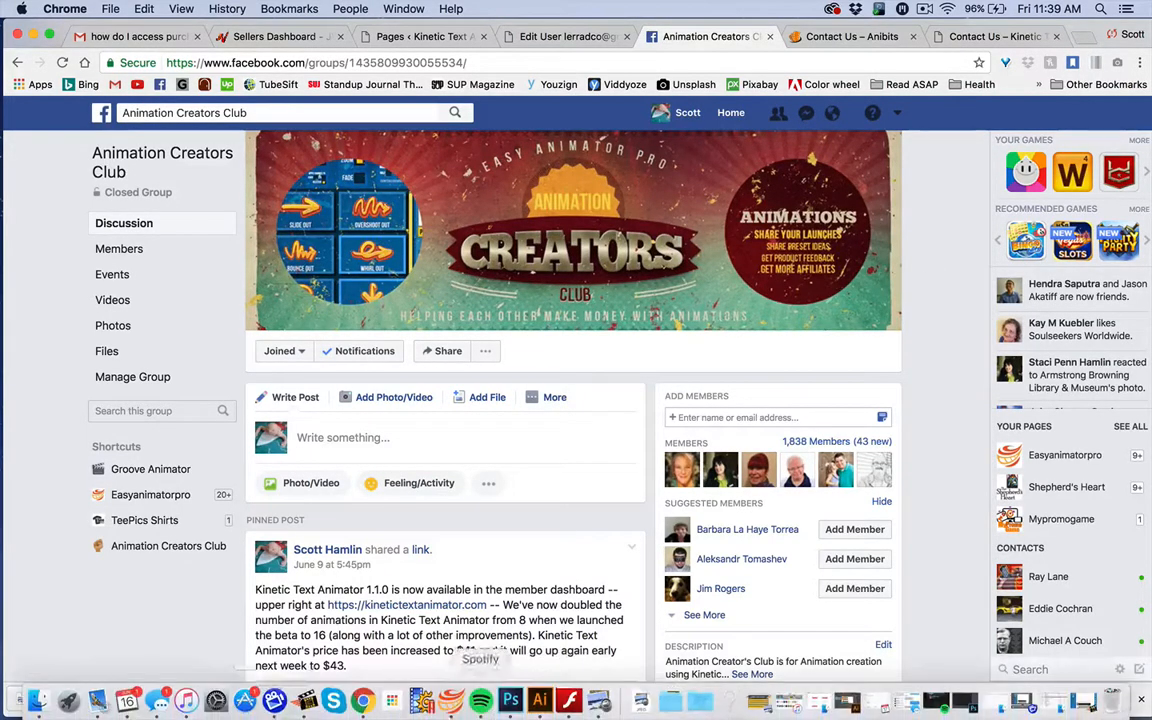
click(311, 700)
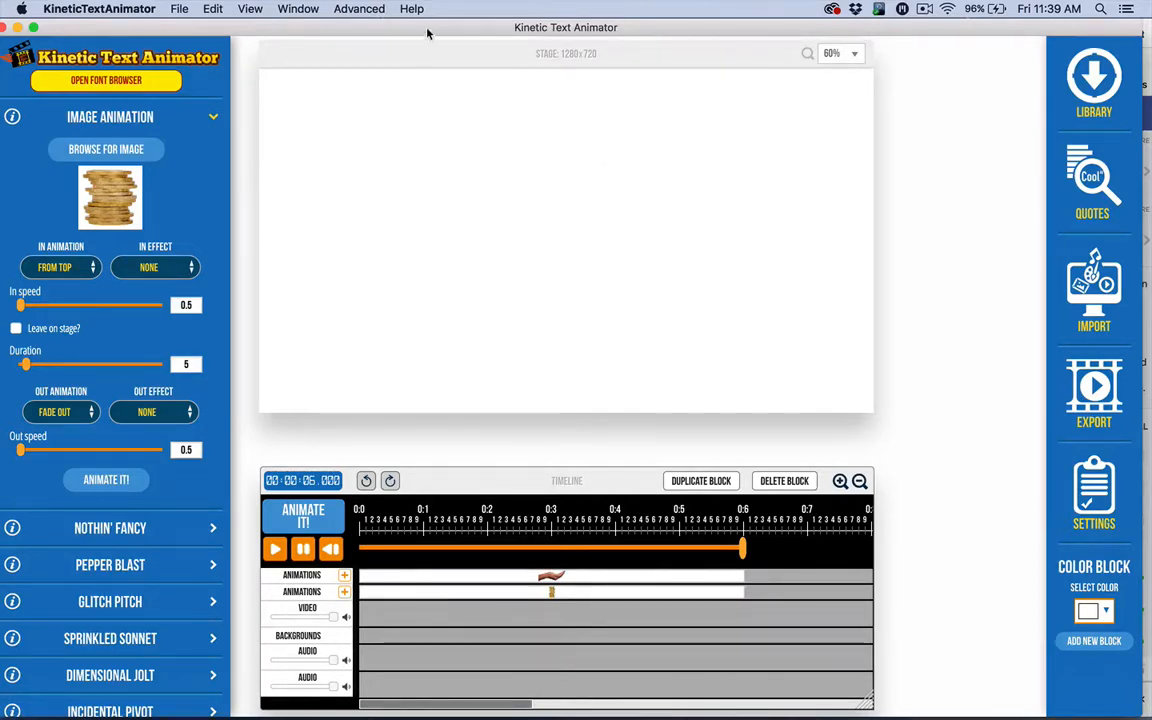
mouse_move(428, 33)
mouse_down()
mouse_move(447, 33)
mouse_move(438, 28)
mouse_up()
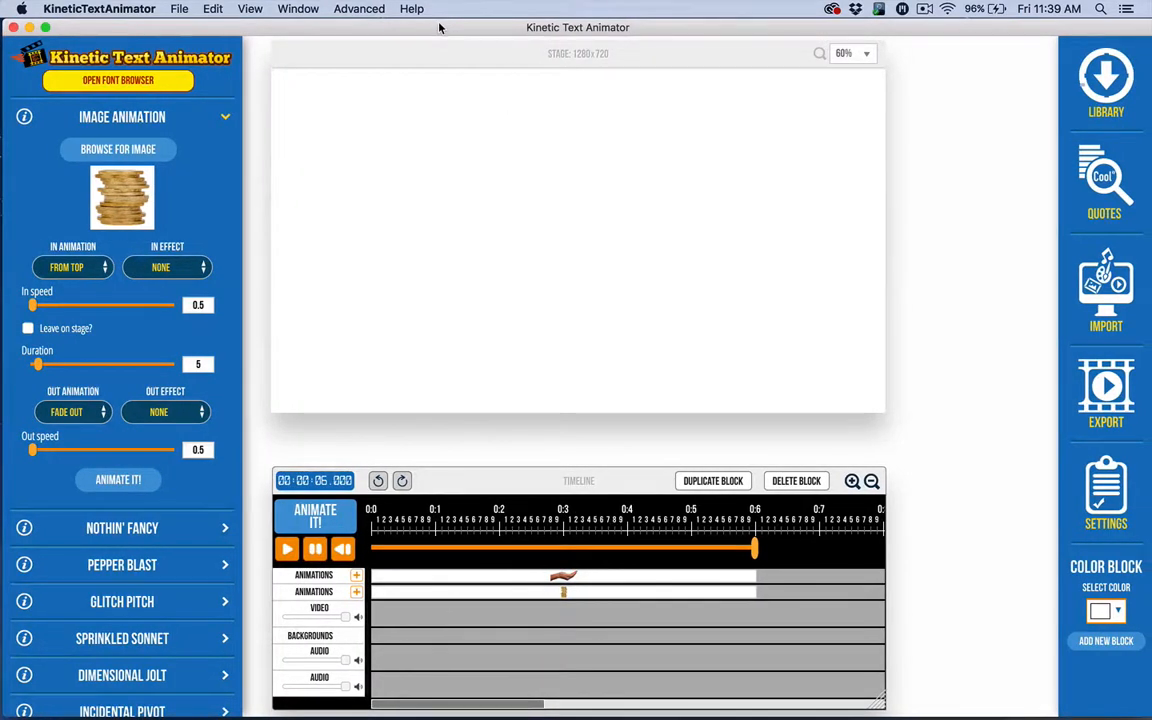